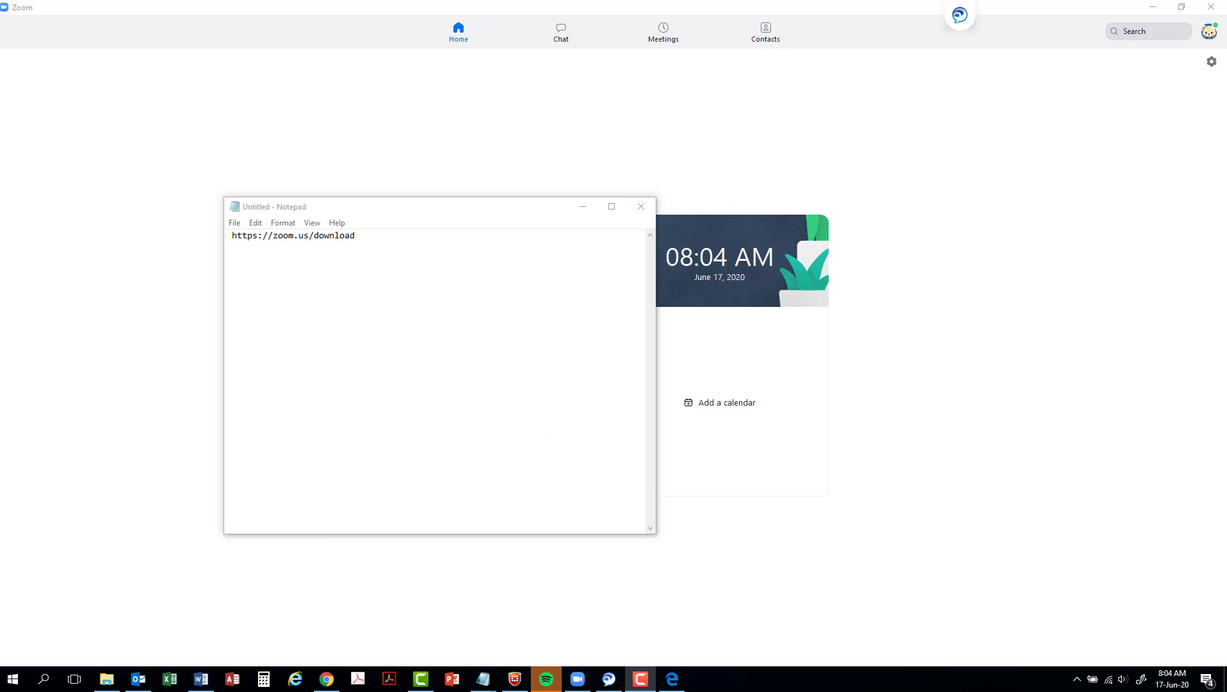
# - View the Zoom Download Center page in Edge and return to the Zoom client's home screen
pyautogui.click(671, 680)
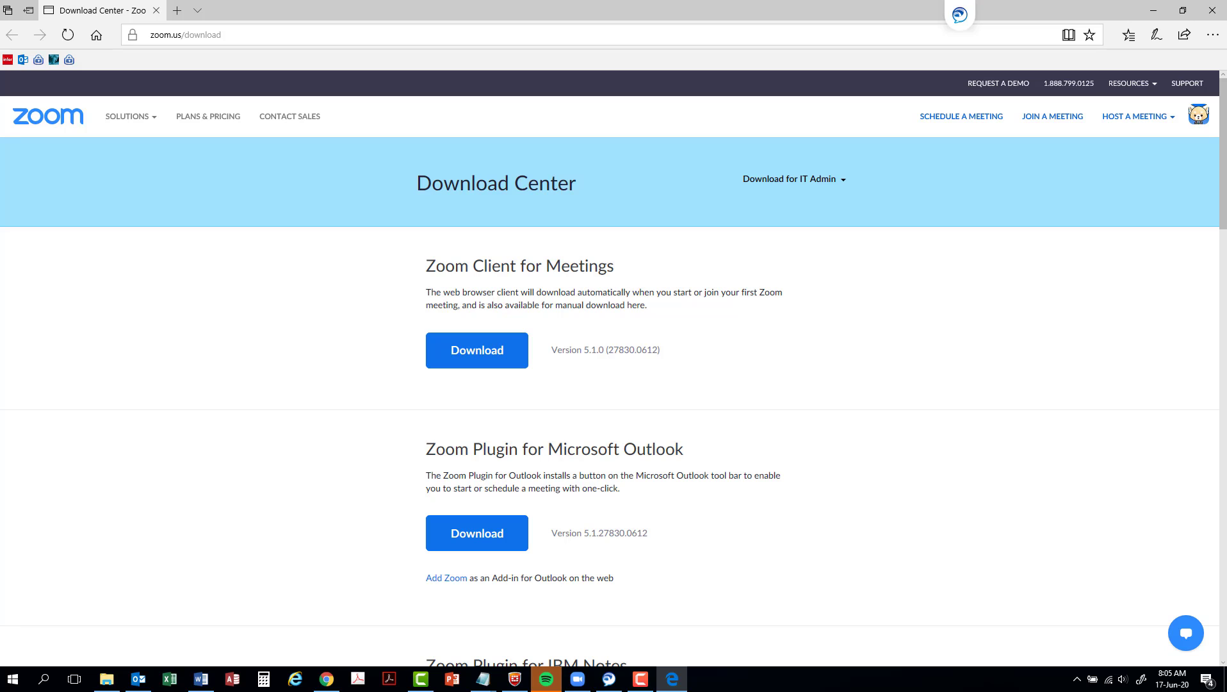
pyautogui.hotkey('alt', 'Tab')
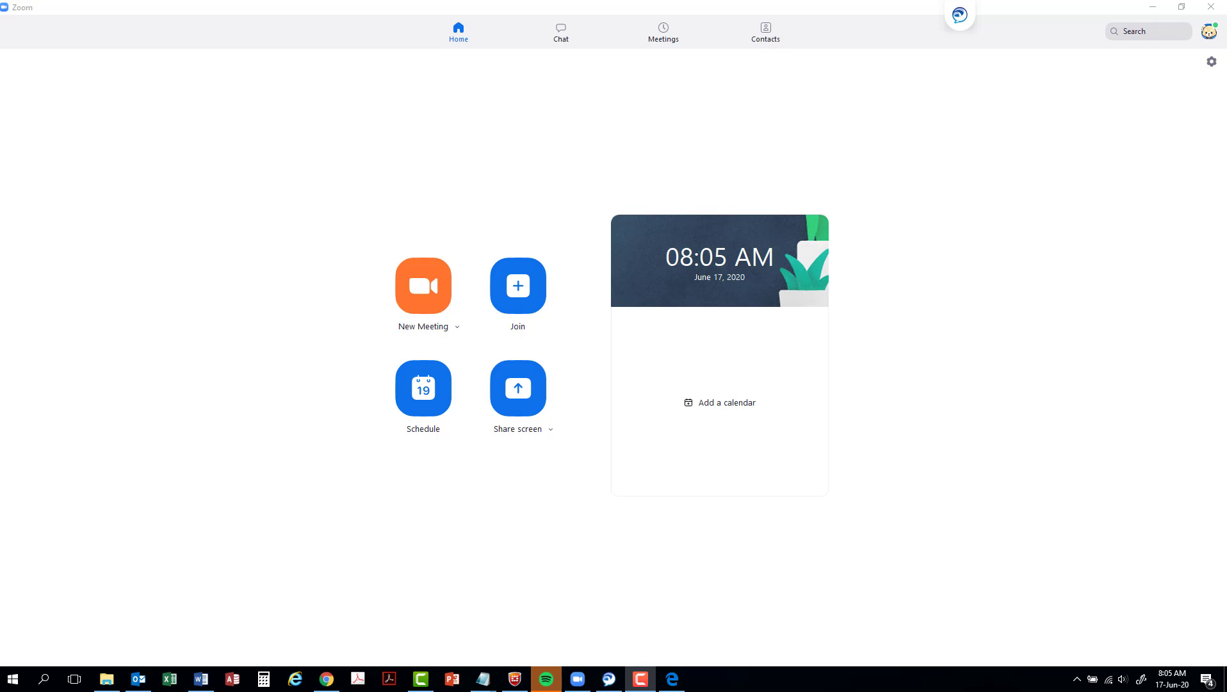
pyautogui.click(251, 404)
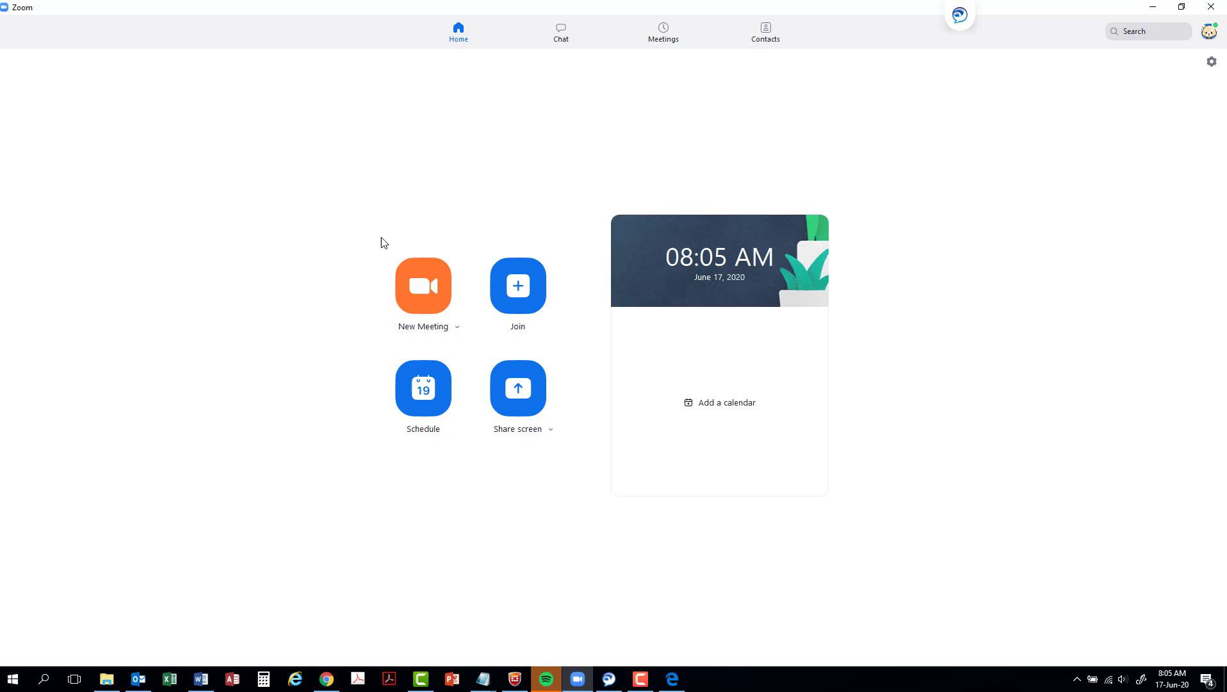
# - Start a new instant video meeting and maximize its window
pyautogui.click(398, 283)
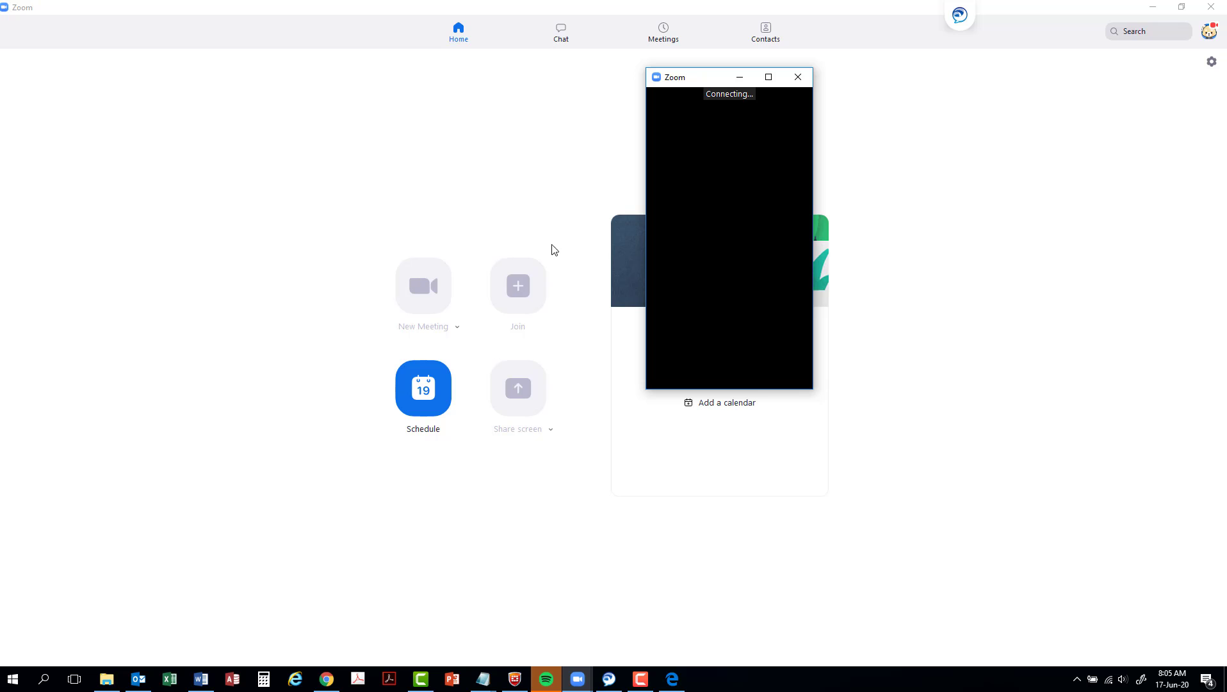
pyautogui.click(769, 78)
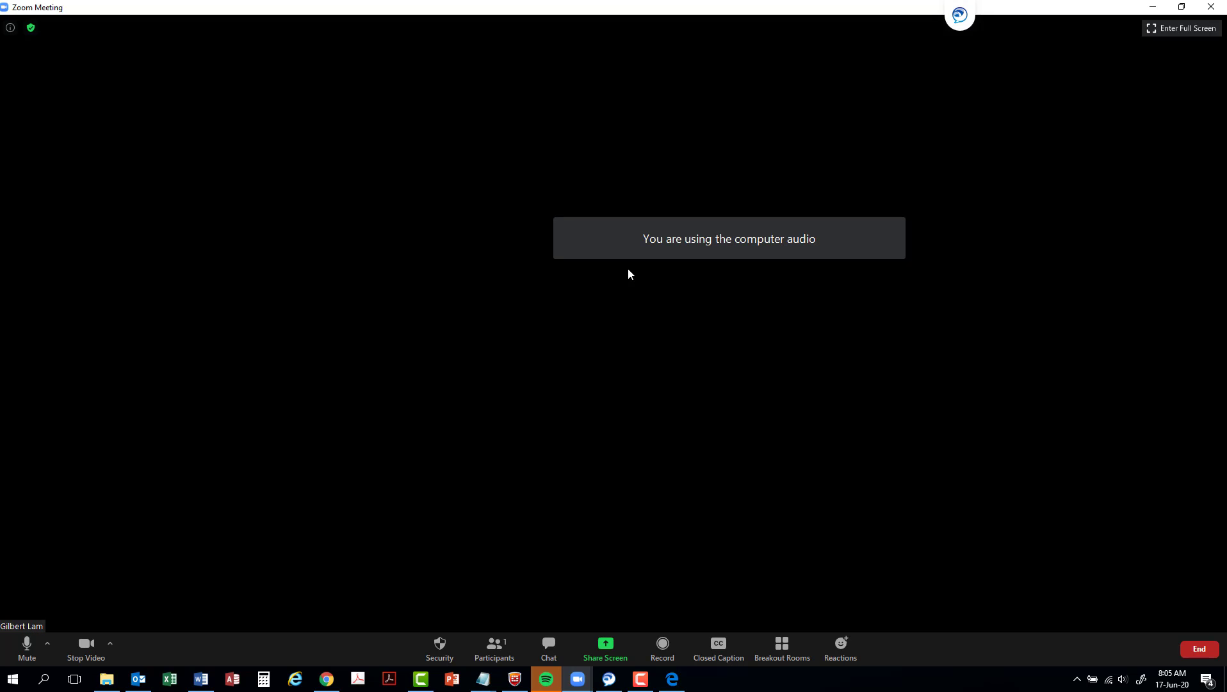
# - Open the invitation dialog from the meeting's participants list and copy the invite link
pyautogui.click(498, 647)
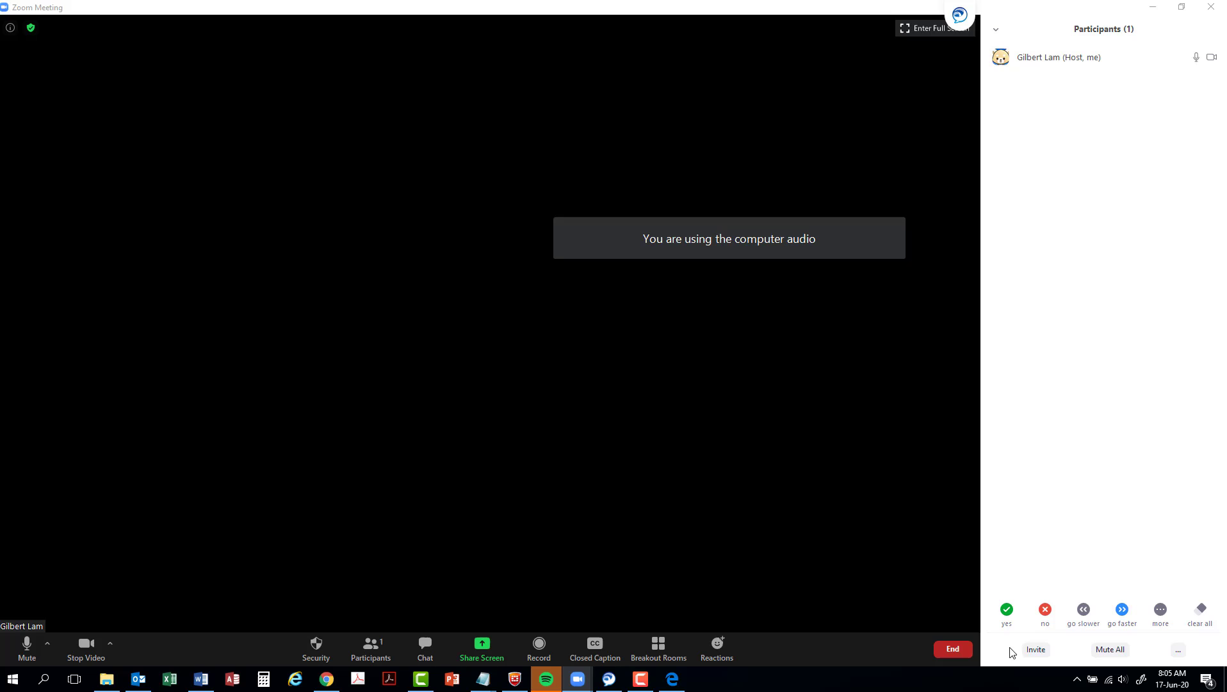
pyautogui.click(1036, 649)
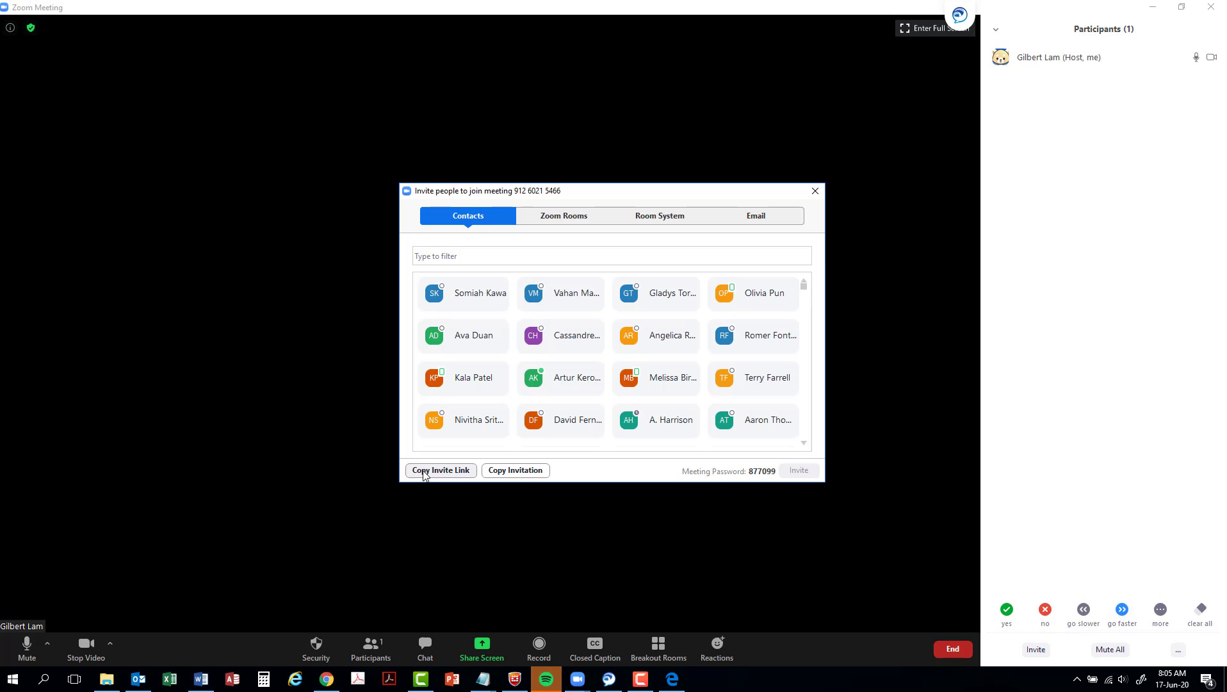
pyautogui.click(425, 471)
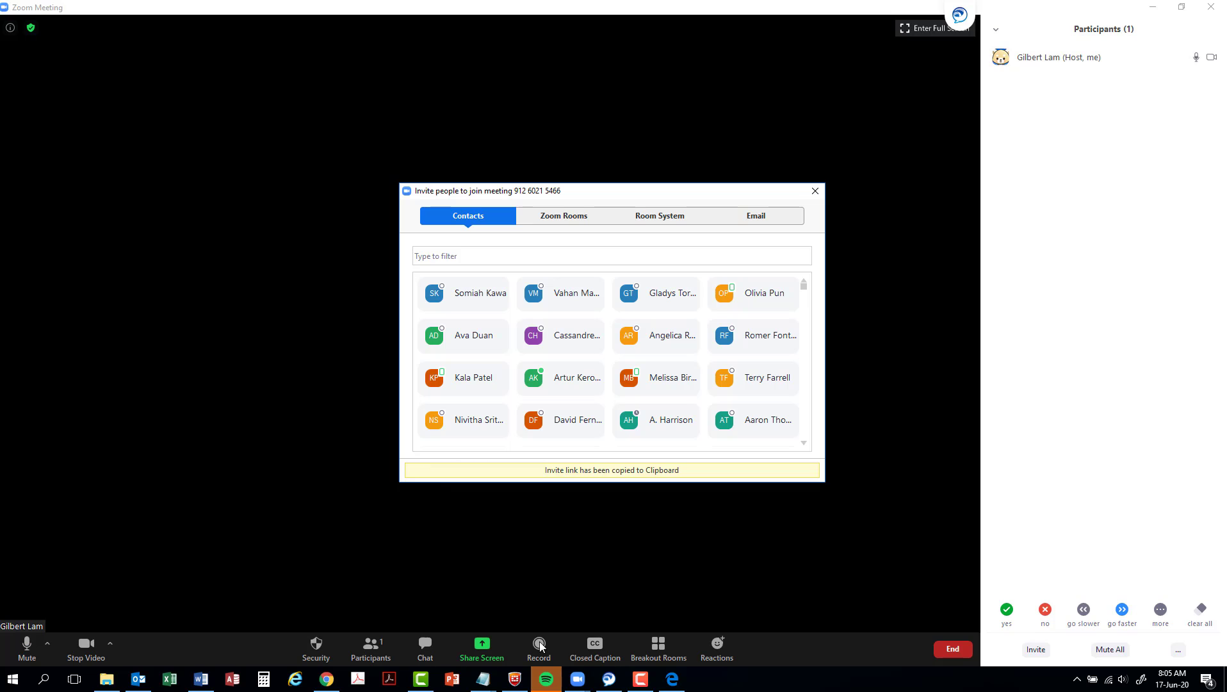
# - Switch to Notepad, move its window clear of the invitation dialog, and replace its text with the copied invite link containing the meeting password token
pyautogui.moveTo(491, 675)
pyautogui.click(442, 641)
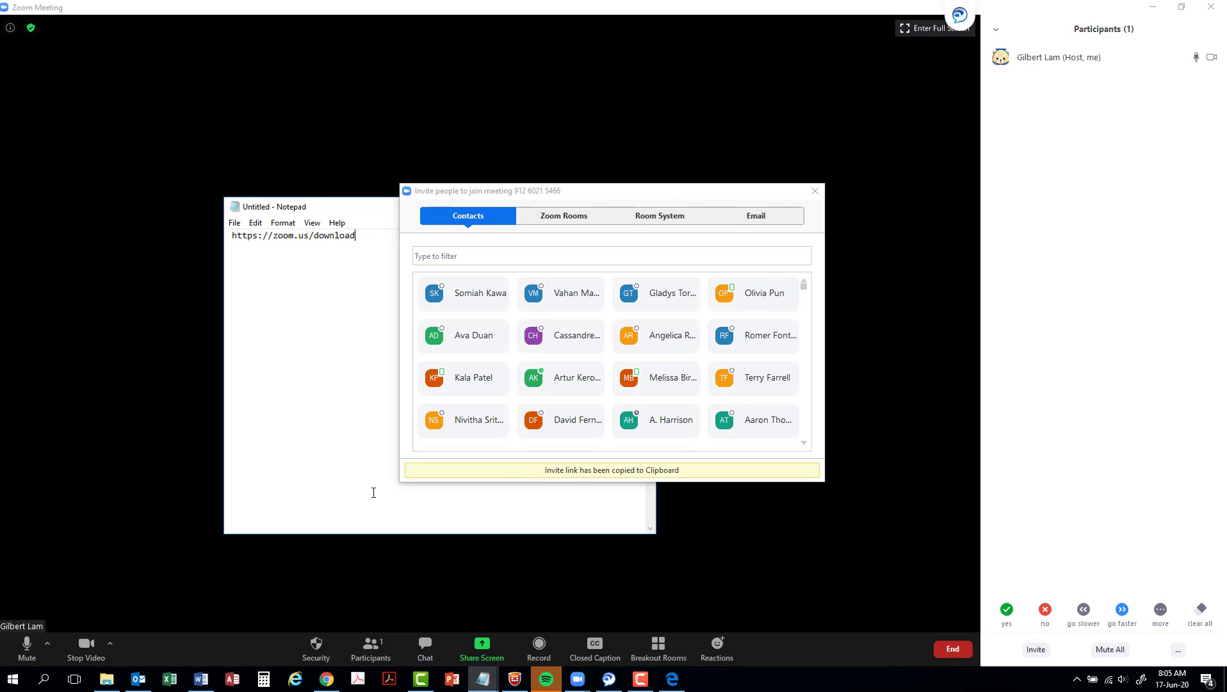
pyautogui.moveTo(336, 206); pyautogui.dragTo(260, 56)
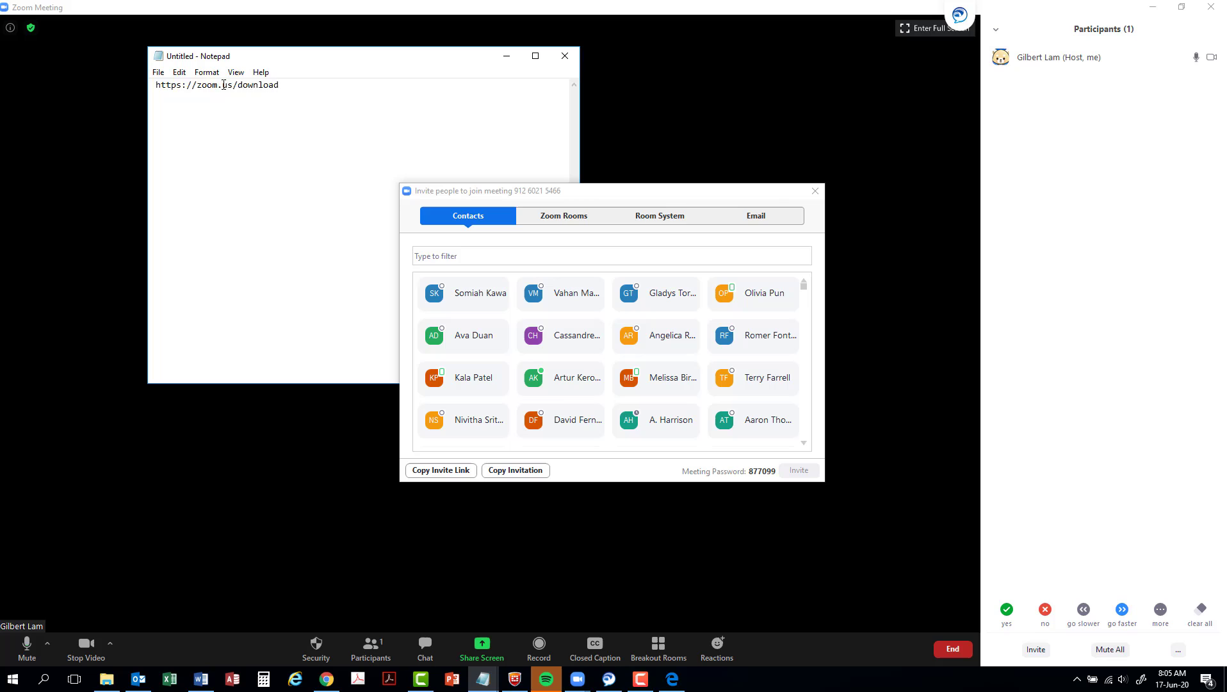
pyautogui.hotkey('ctrl', 'a')
pyautogui.hotkey('ctrl', 'v')
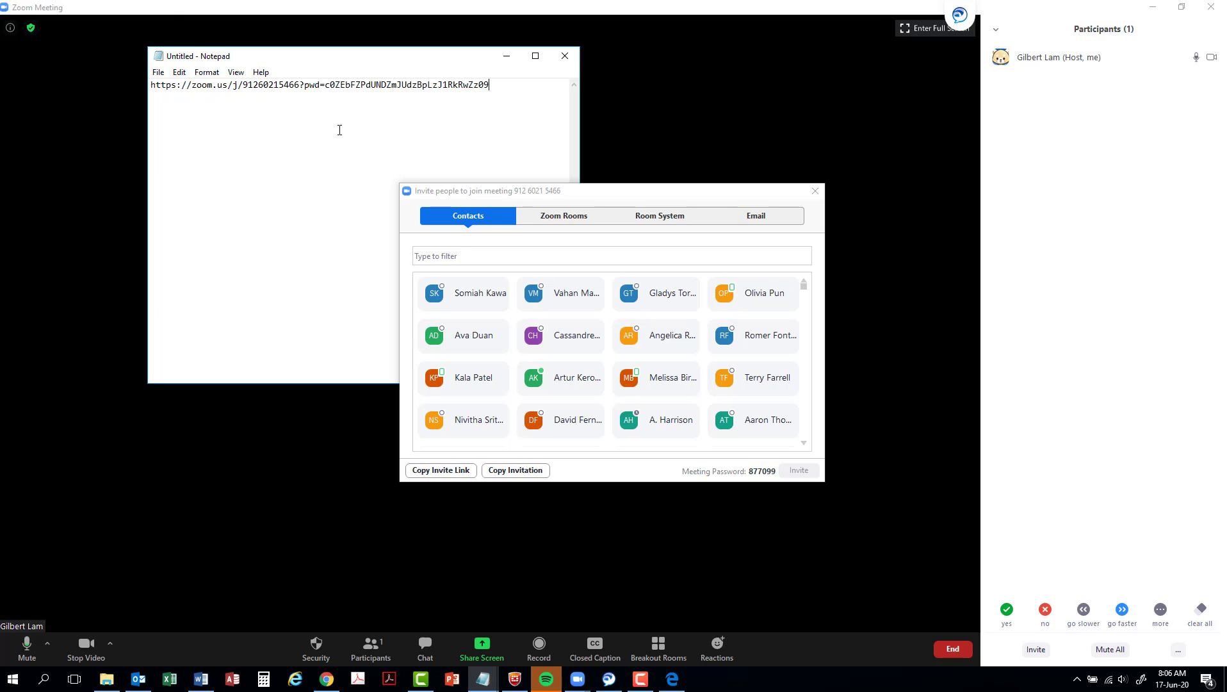
# - Copy the full meeting invitation, including the meeting password, and paste it below the link in a maximized Notepad window
pyautogui.click(497, 471)
pyautogui.click(504, 95)
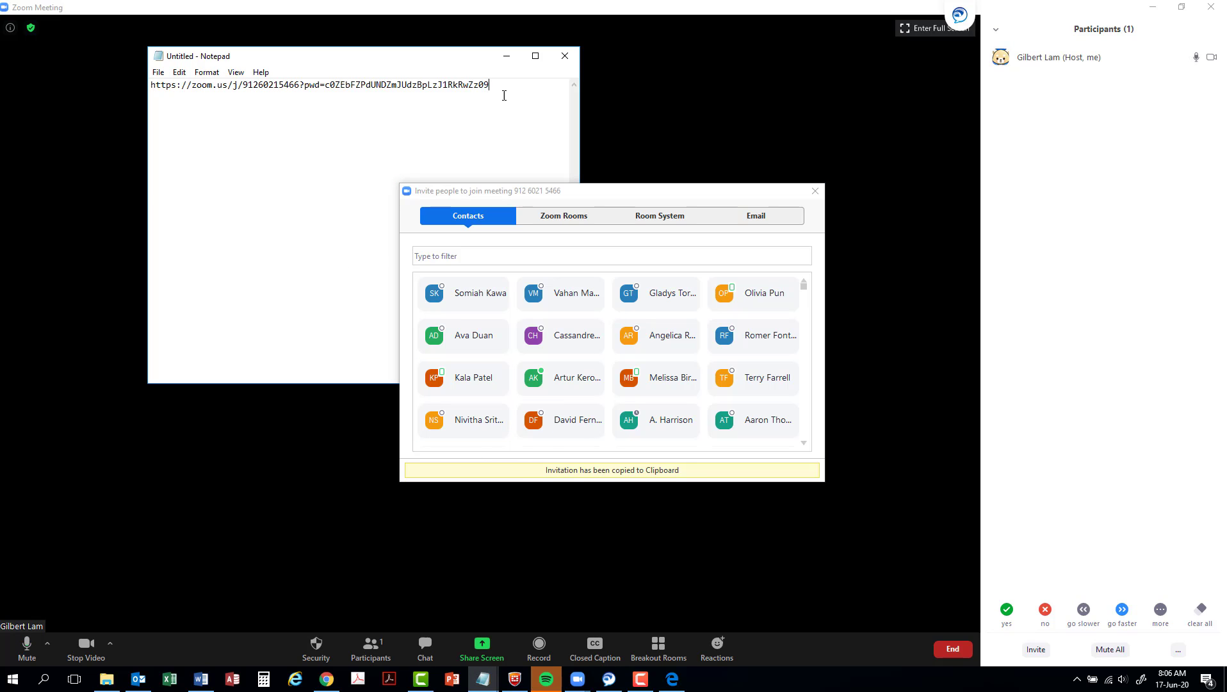
pyautogui.hotkey('ctrl', 'a')
pyautogui.hotkey('ctrl', 'v')
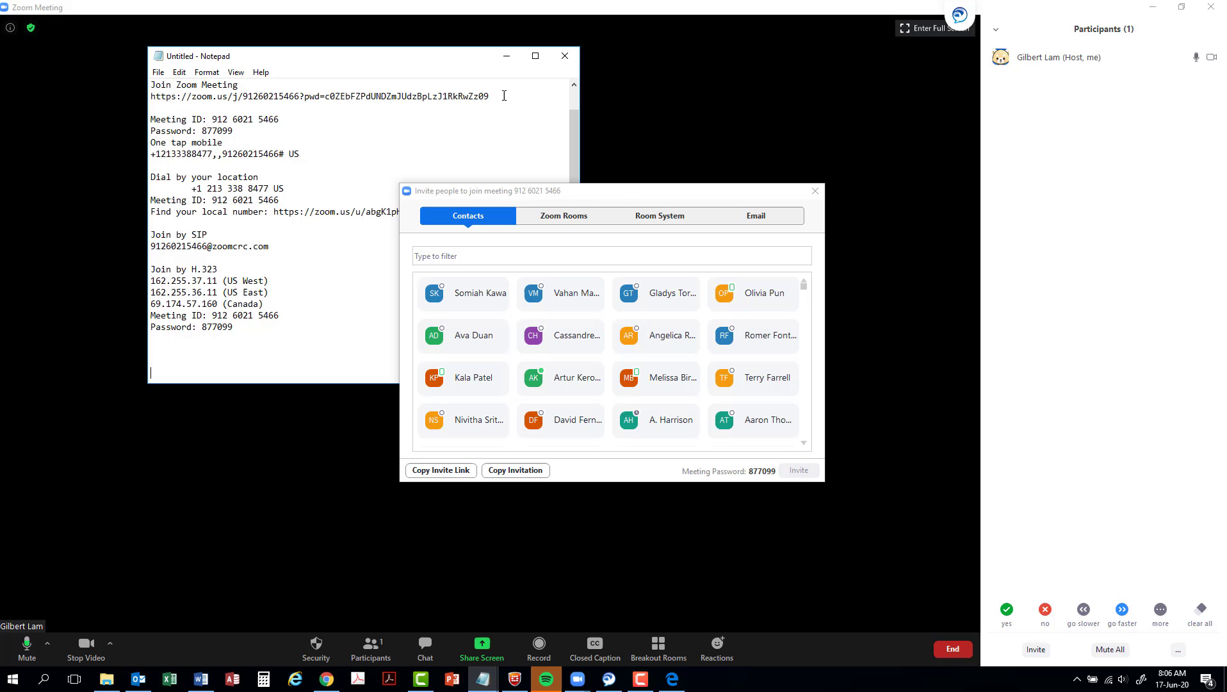
pyautogui.click(536, 57)
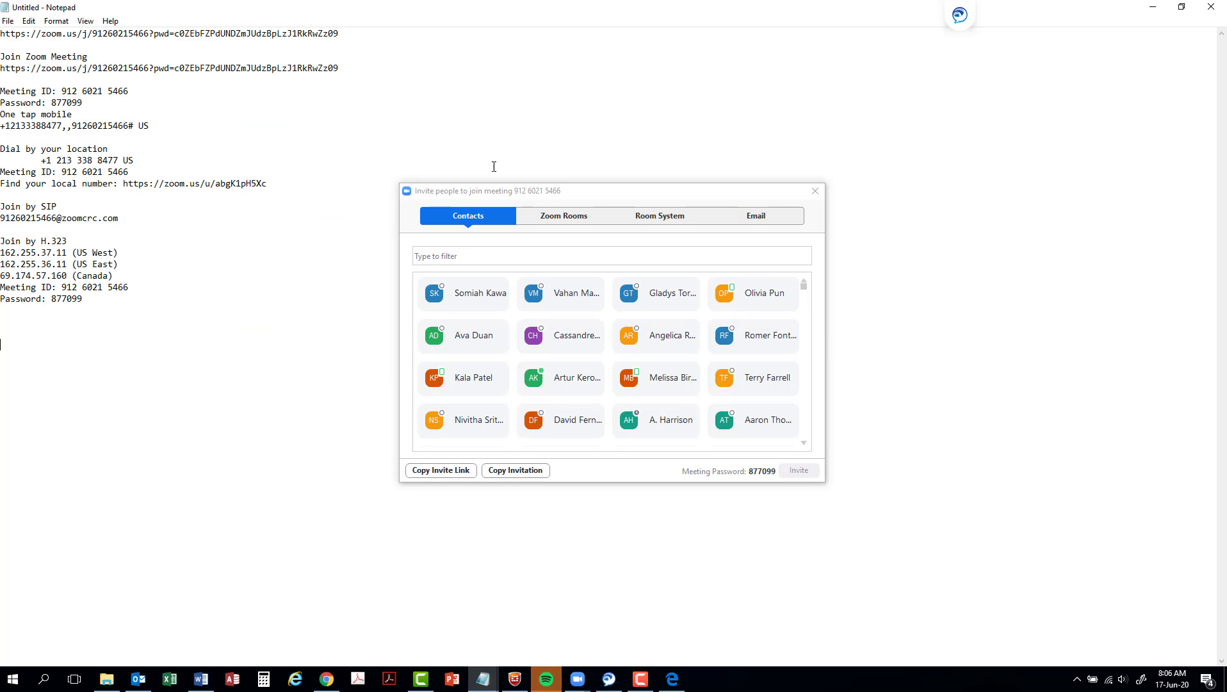
pyautogui.moveTo(161, 337); pyautogui.dragTo(2, 58)
pyautogui.hotkey('alt', 'Tab')
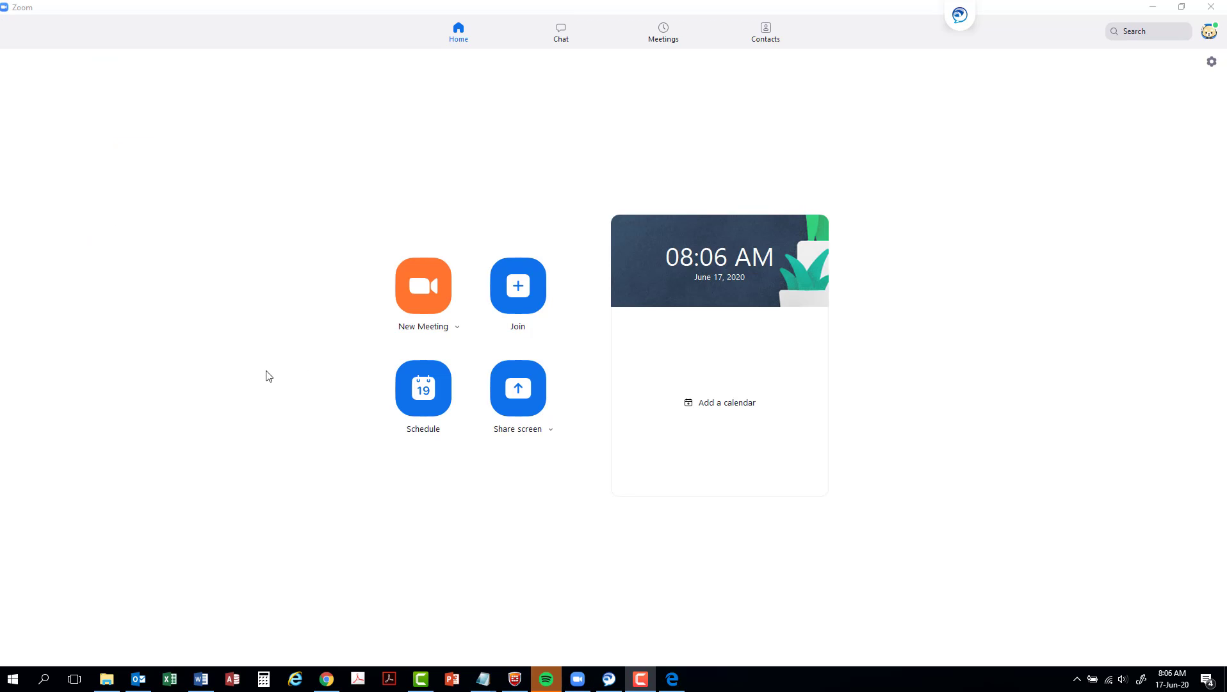
# - Examine the fields of the Join Meeting dialog and close it without joining
pyautogui.click(531, 293)
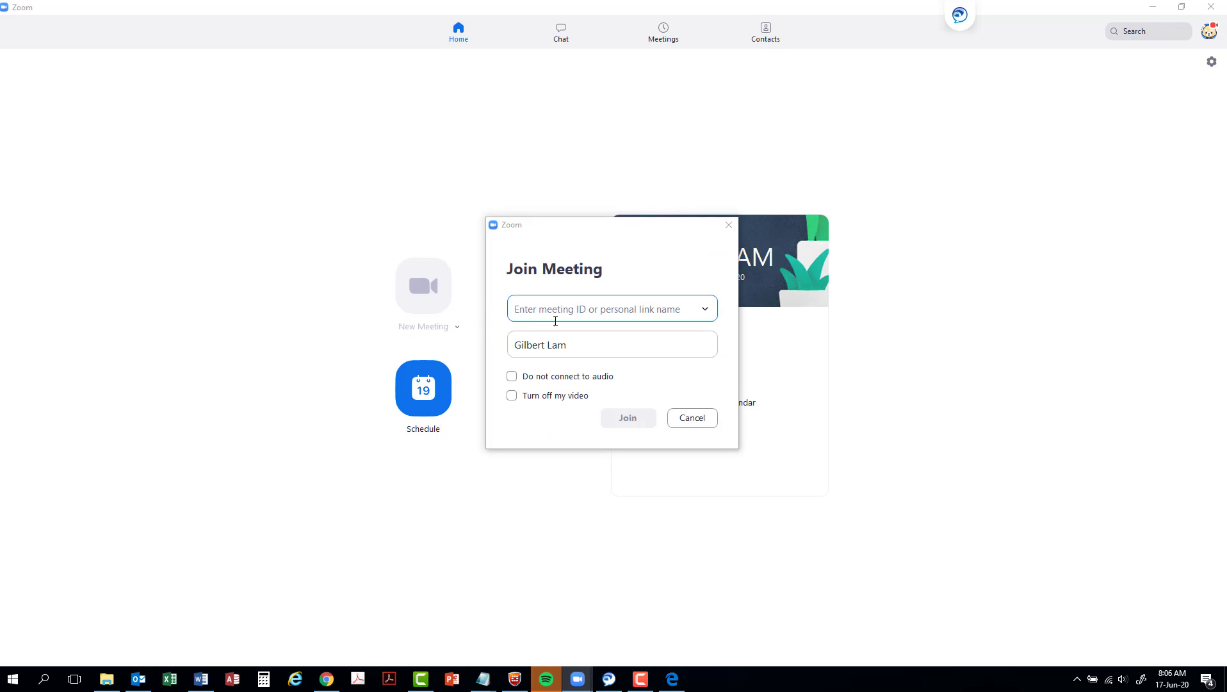
pyautogui.moveTo(787, 244)
pyautogui.click(728, 226)
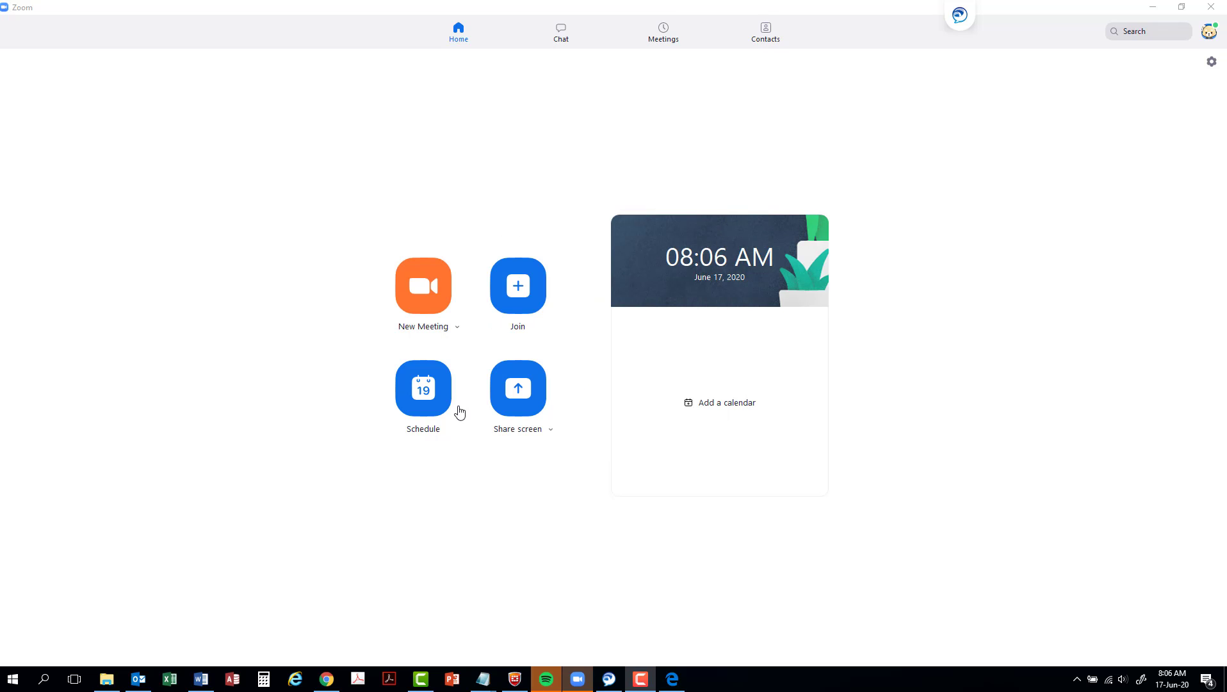
# - Open the Schedule Meeting form and examine the start date, start time and duration choices
pyautogui.click(411, 391)
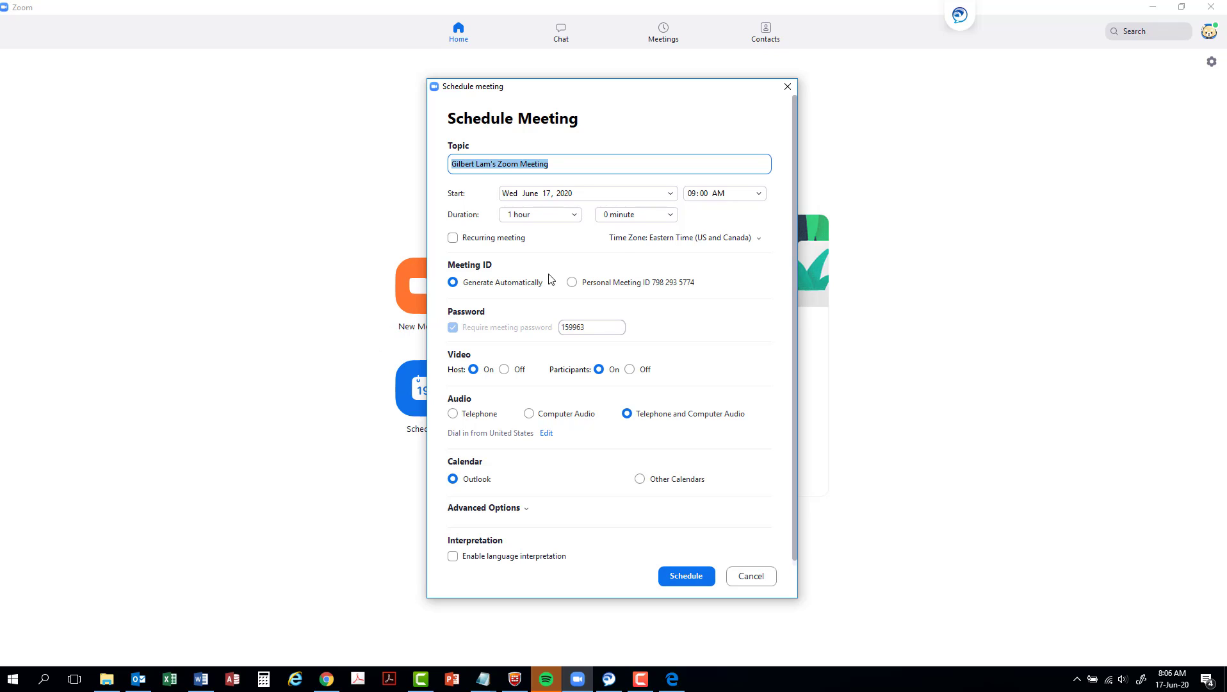
pyautogui.click(673, 194)
pyautogui.click(673, 194)
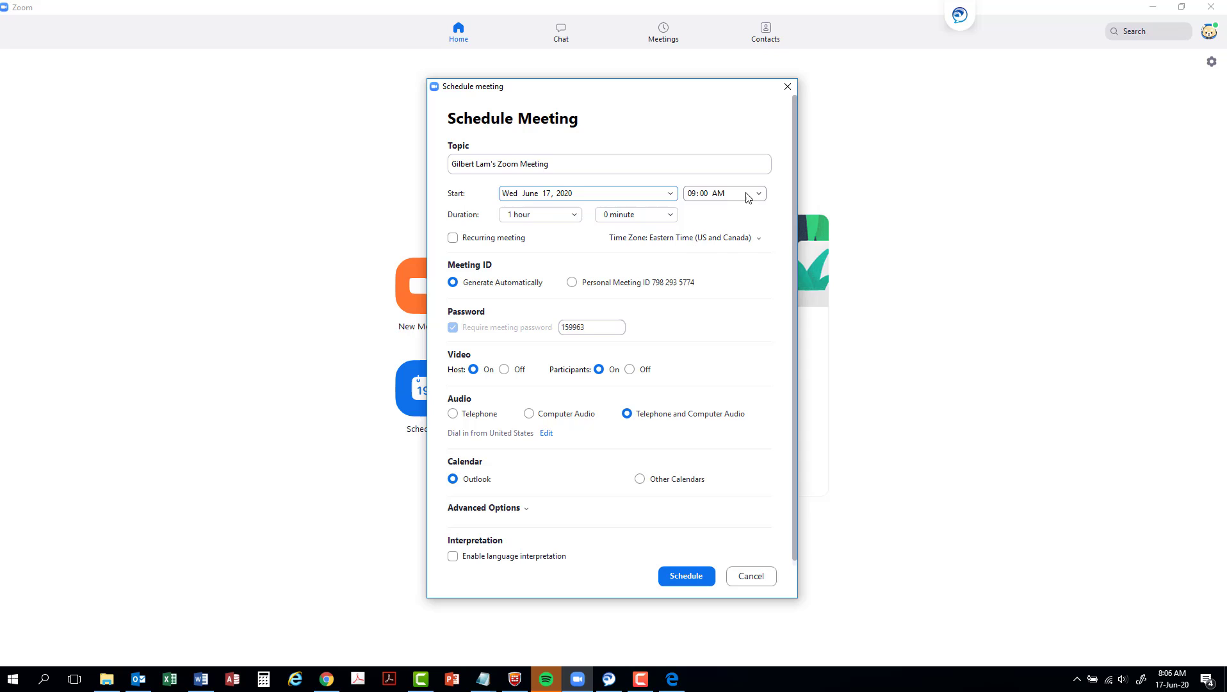
pyautogui.click(759, 193)
pyautogui.click(732, 191)
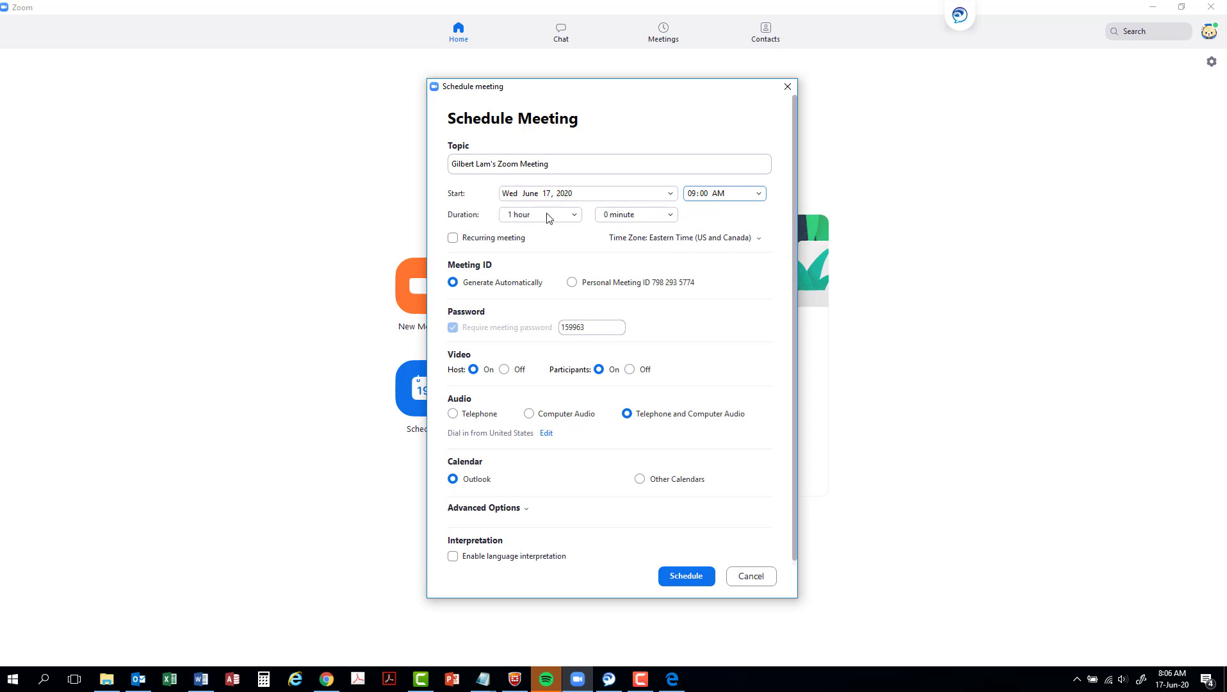
pyautogui.click(576, 216)
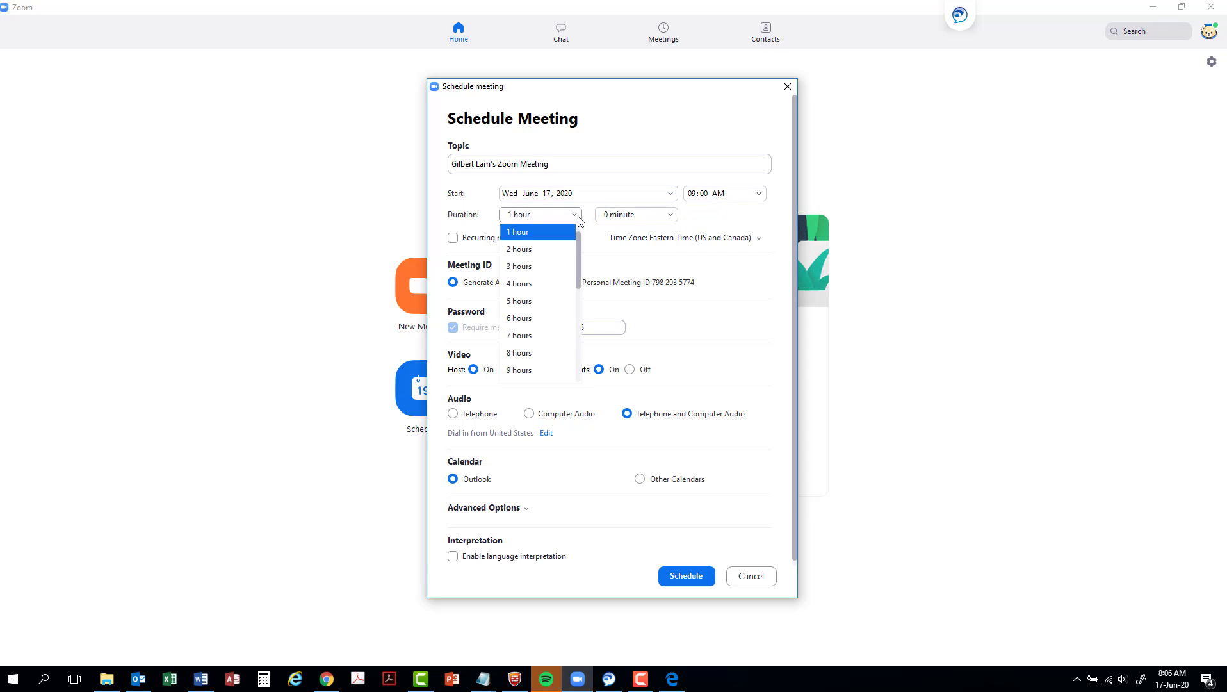
pyautogui.click(578, 218)
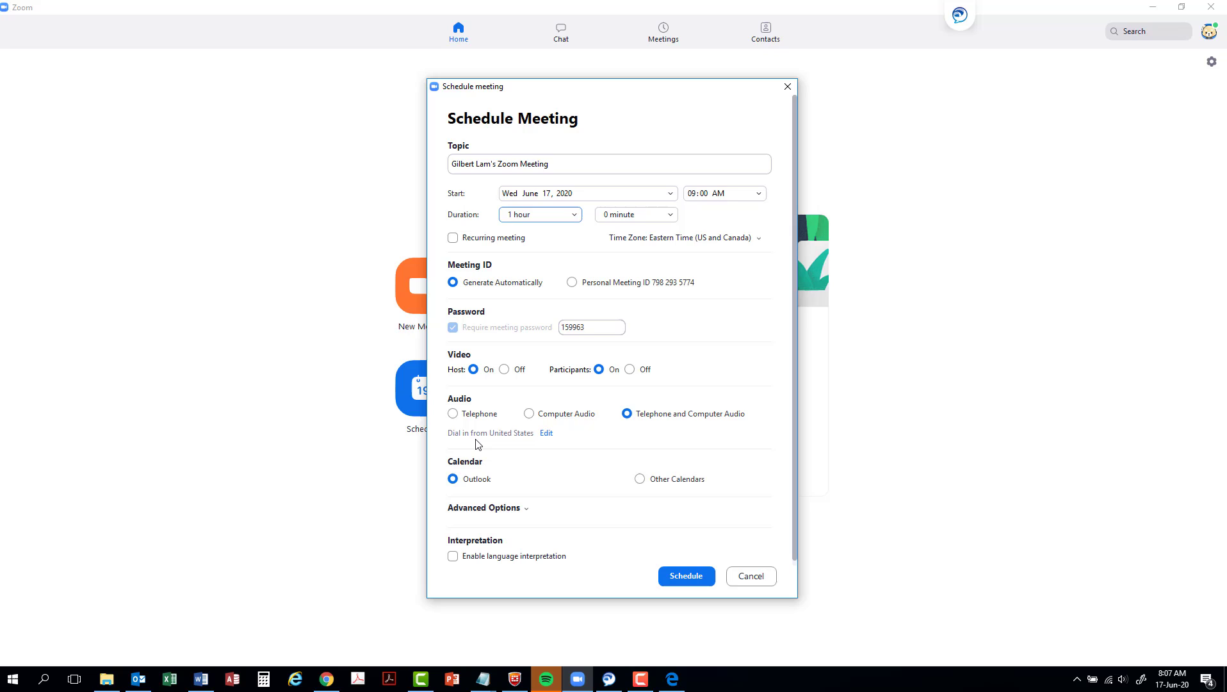
# - Set the meeting's dial-in country to Canada only, deselecting United States, and dismiss the scheduling form
pyautogui.click(545, 434)
pyautogui.click(499, 297)
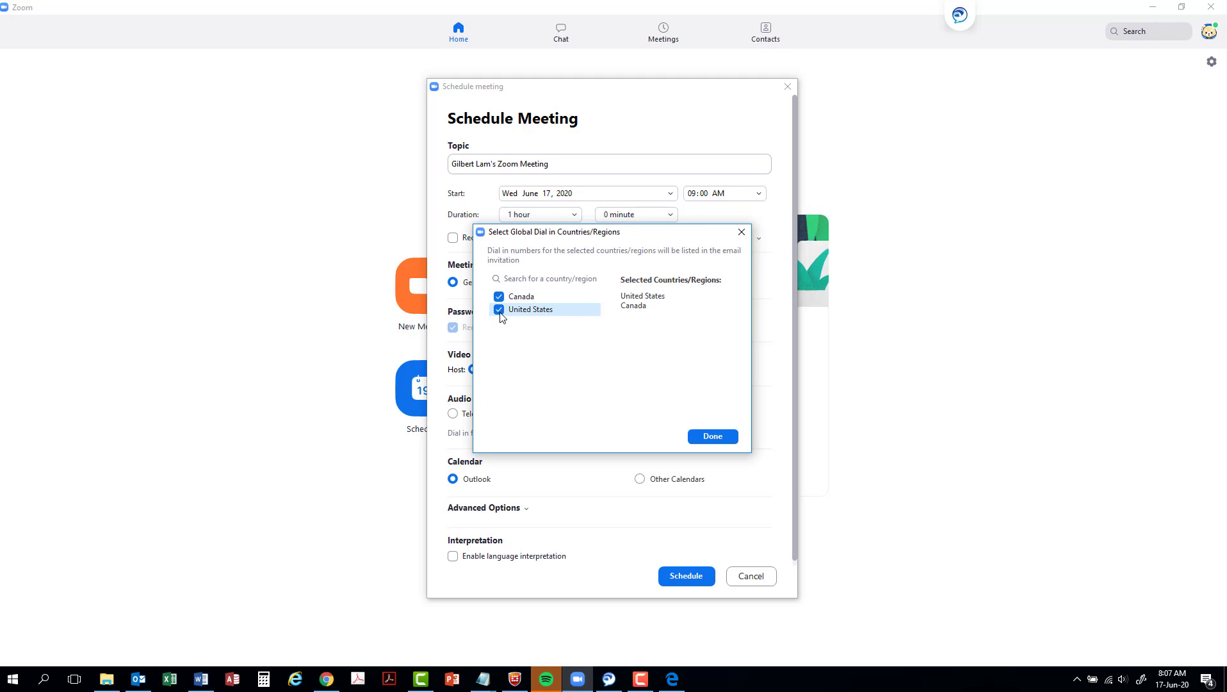
pyautogui.click(500, 310)
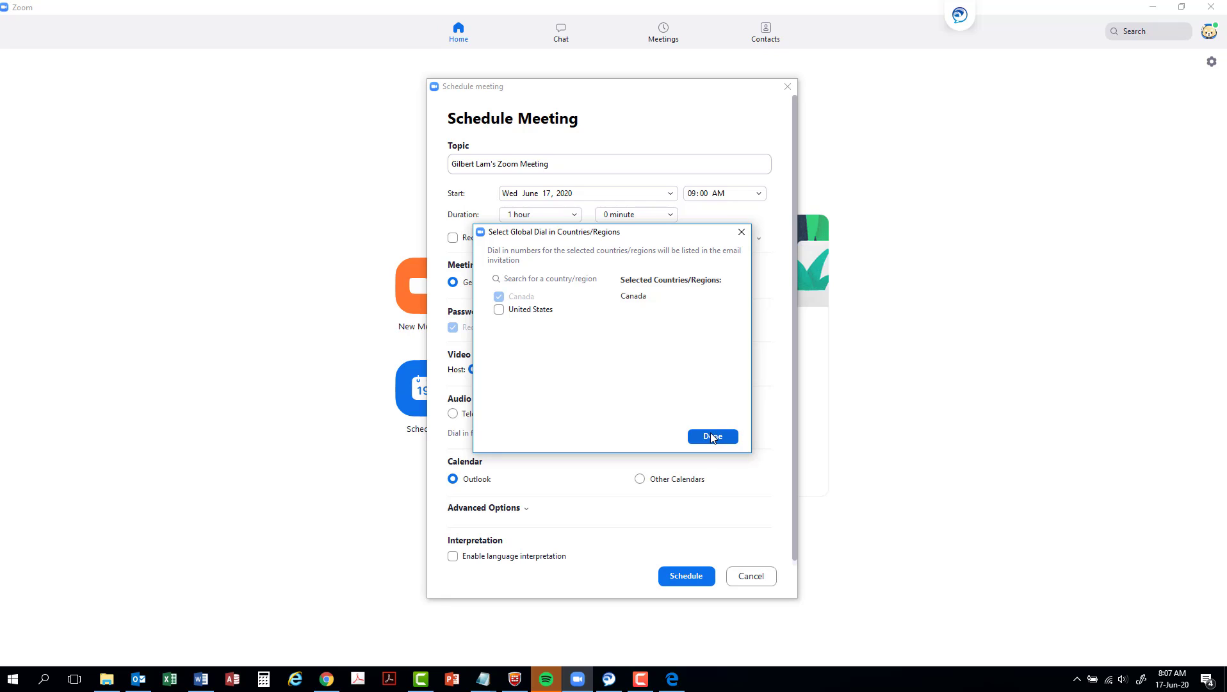
pyautogui.click(712, 437)
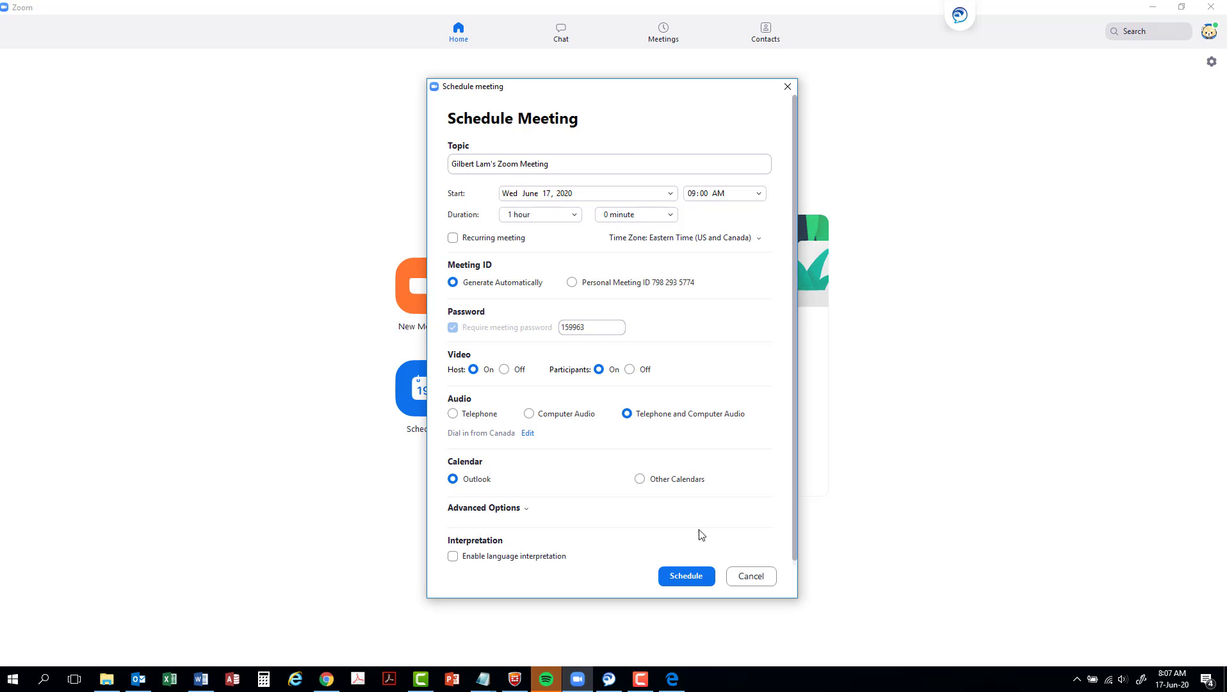
pyautogui.press('Escape')
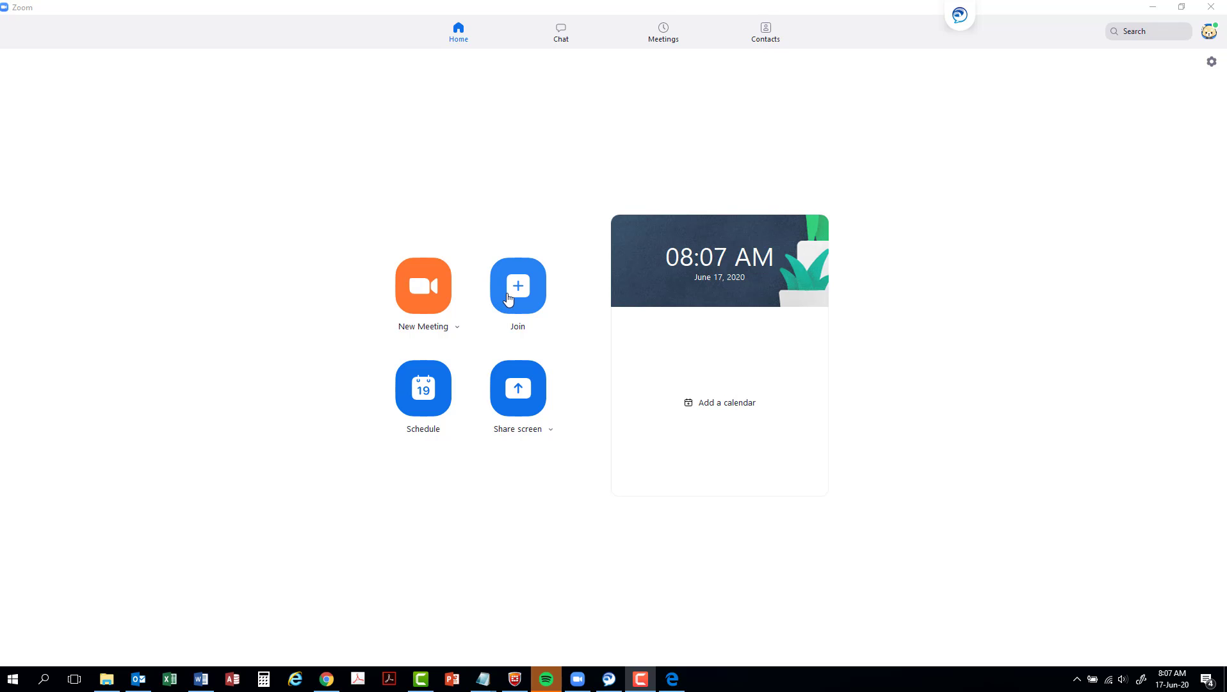
# - Search the Chat section for a colleague by partial first name and clear the search
pyautogui.click(561, 29)
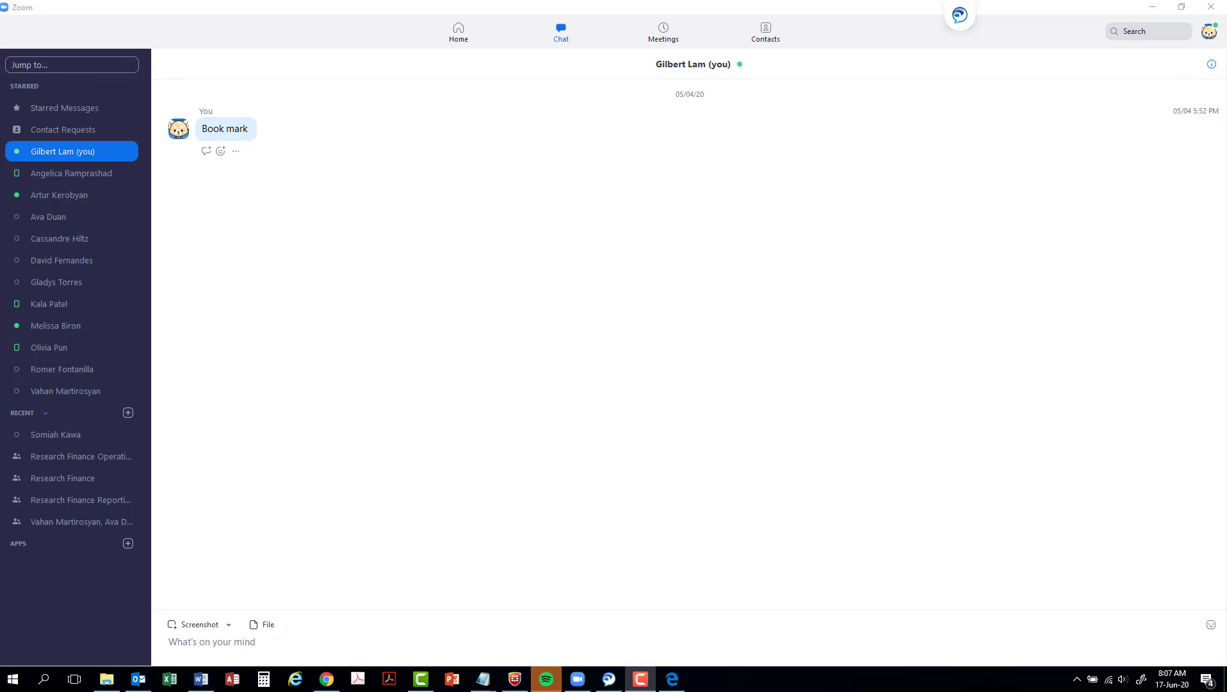
pyautogui.click(71, 66)
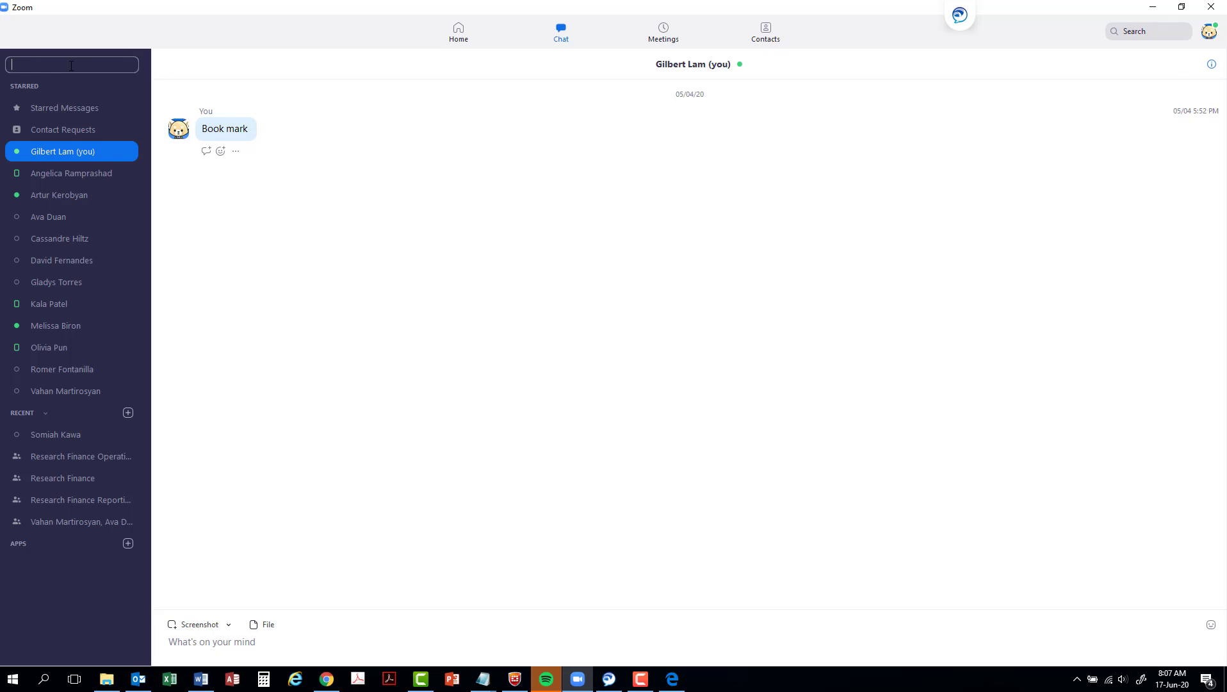
pyautogui.moveTo(359, 118)
pyautogui.click(54, 65)
pyautogui.write('somi')
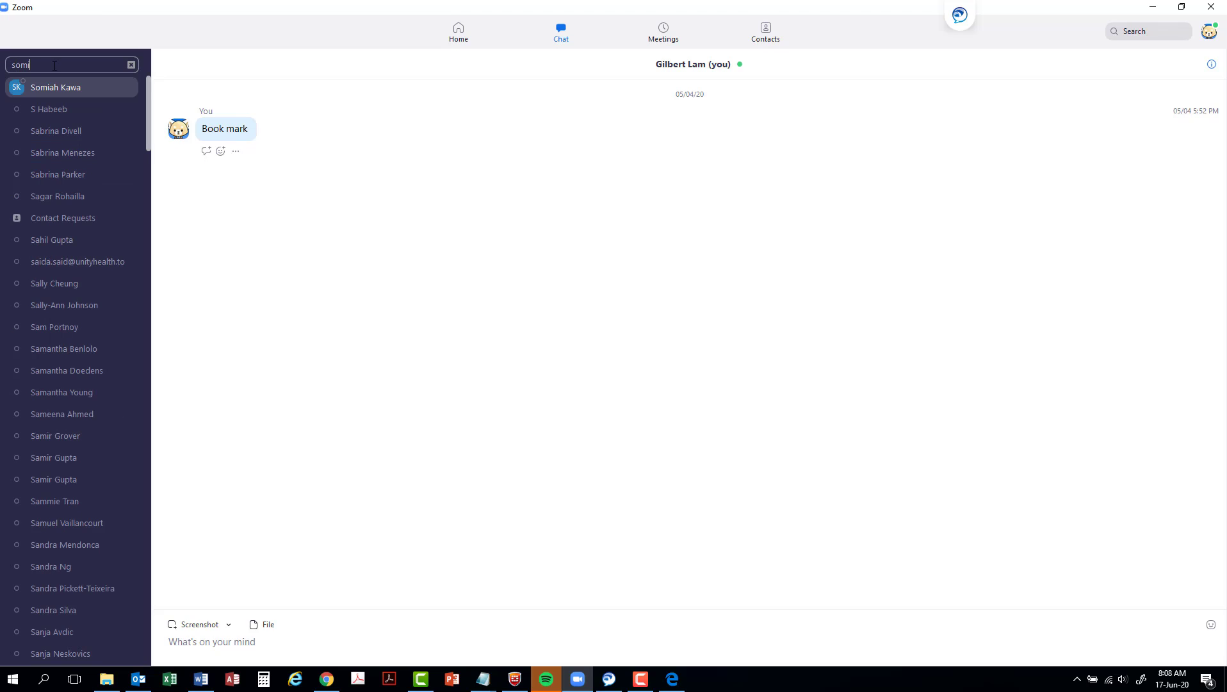
pyautogui.click(130, 66)
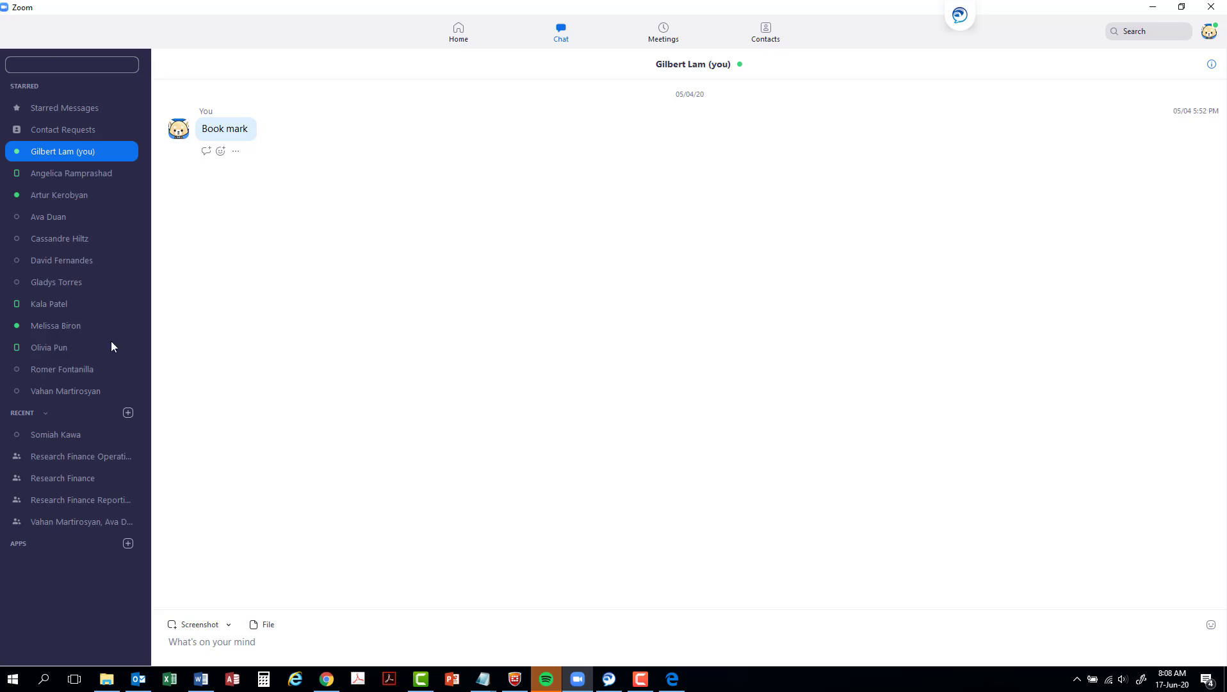
# - Start a new chat and look up a recipient by the first letters of the contact's name
pyautogui.click(126, 415)
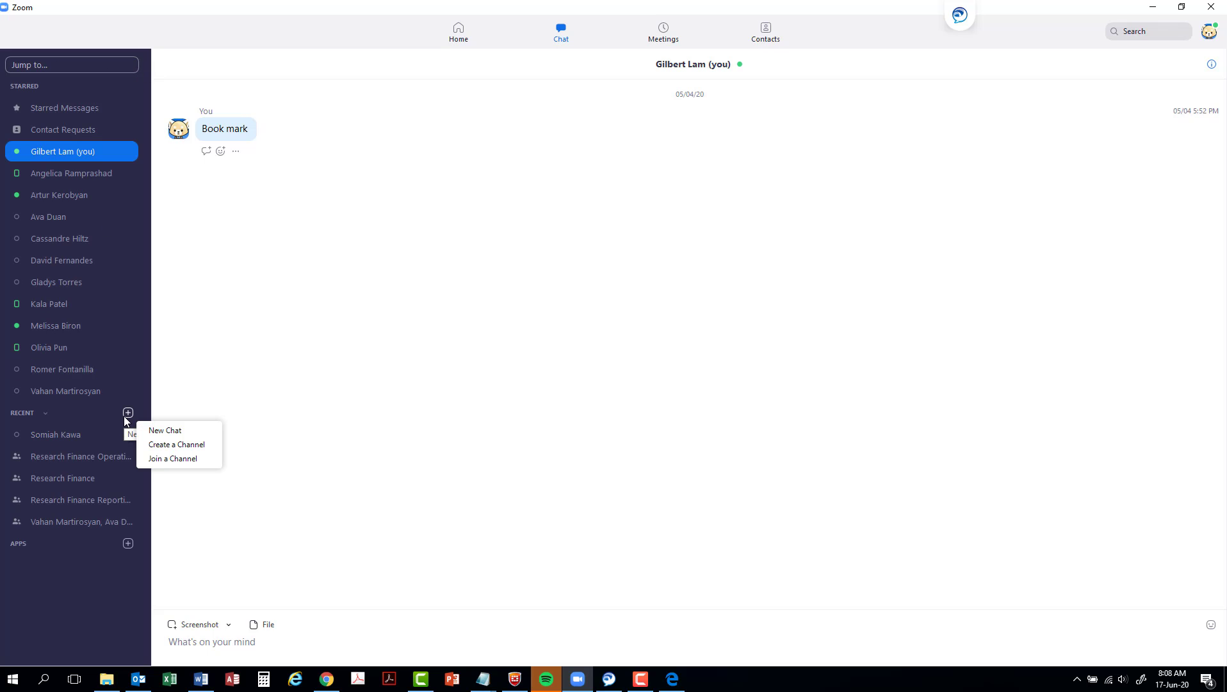
pyautogui.click(151, 435)
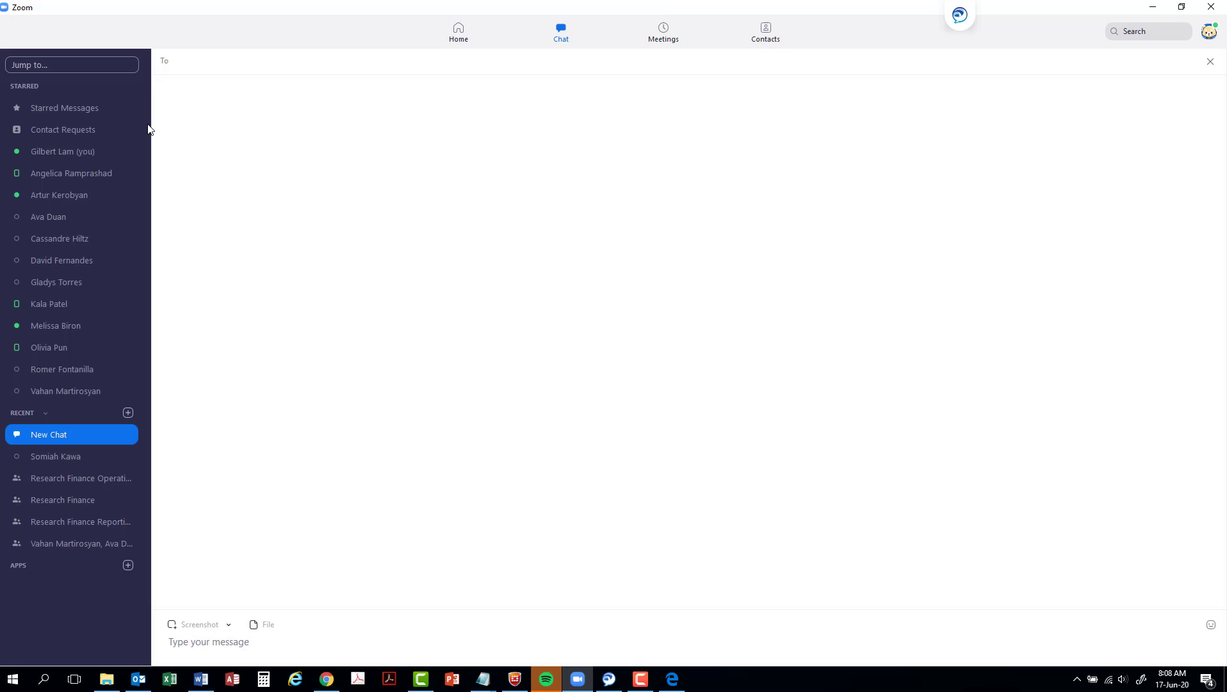
pyautogui.write('ang')
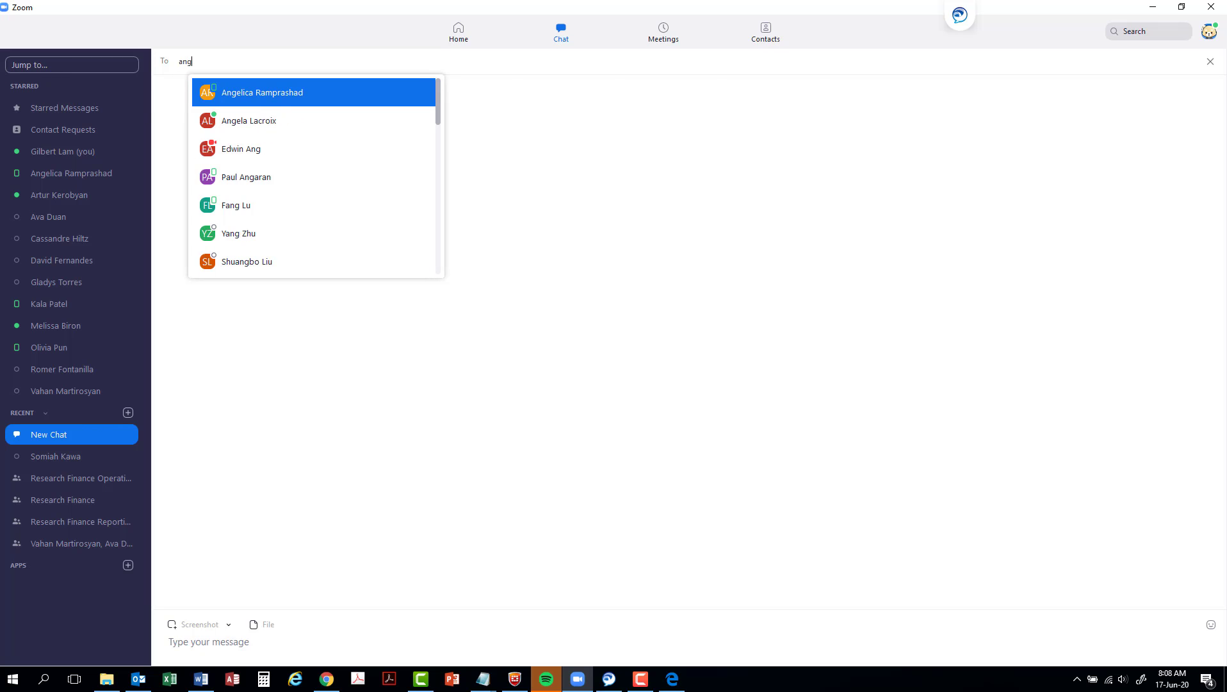
# - Open the existing one-to-one conversation under the recent chats and examine its video meeting option
pyautogui.click(55, 456)
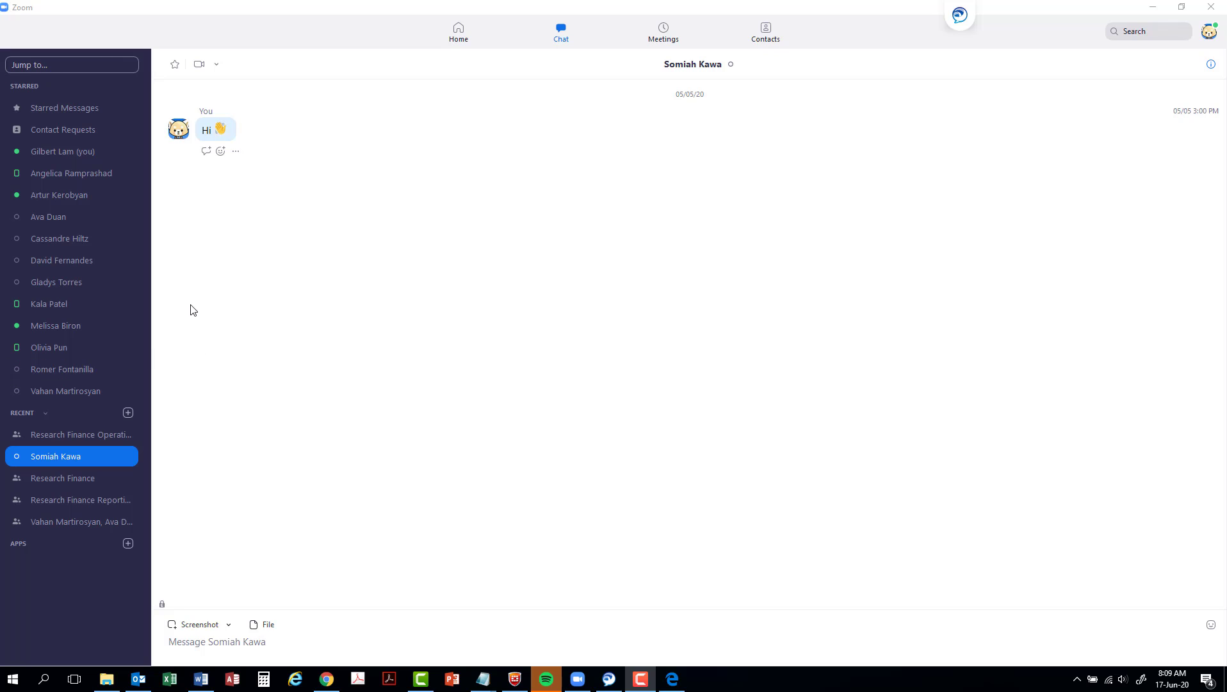
pyautogui.click(59, 460)
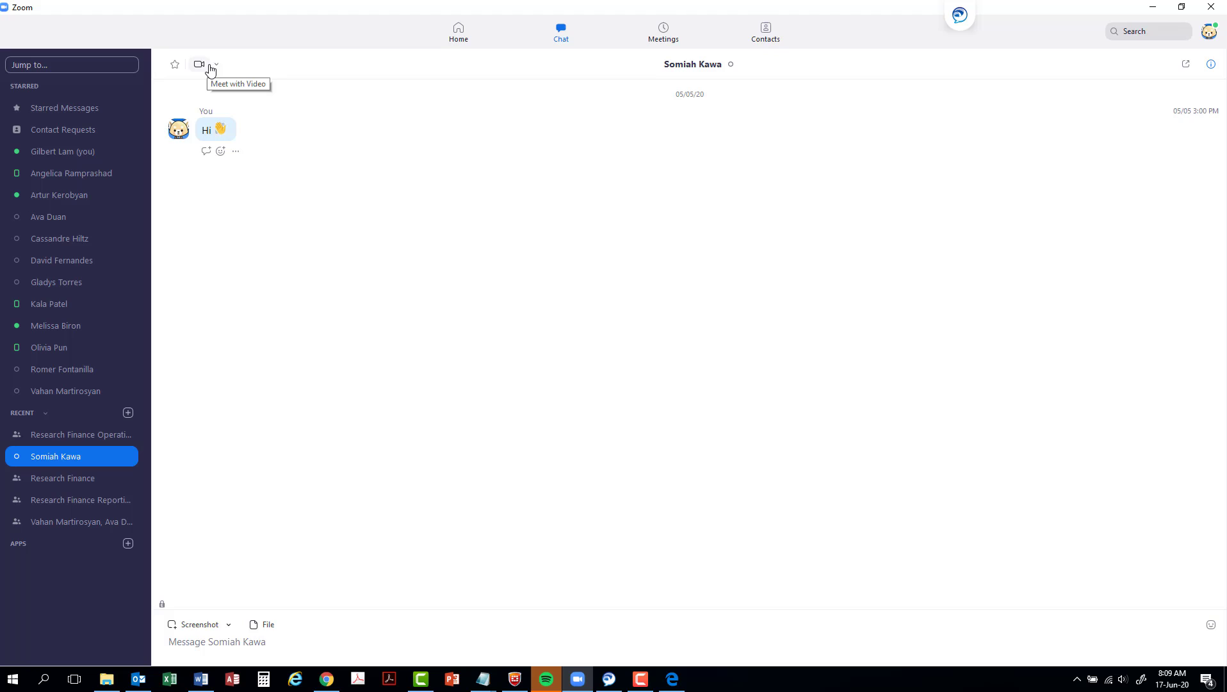
# - Examine the additional meeting options offered beside Meet with Video in the open one-to-one conversation
pyautogui.click(217, 67)
pyautogui.click(217, 69)
pyautogui.click(217, 70)
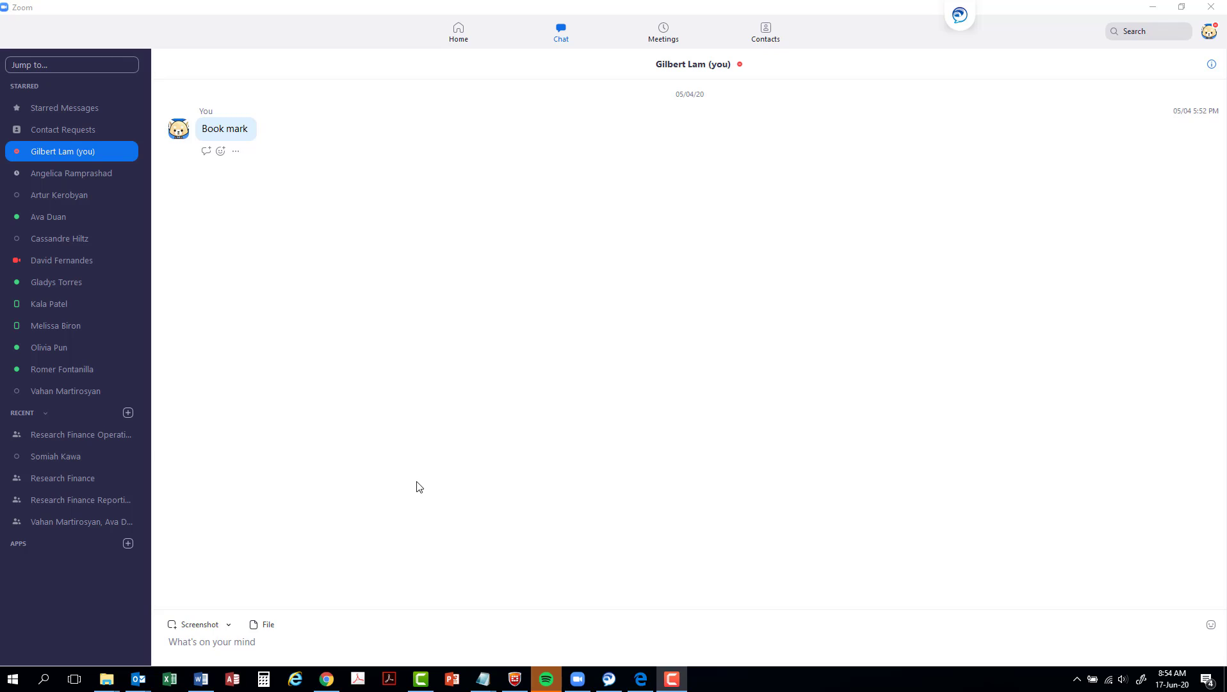
# - Star the contact of the one-to-one conversation listed under the recent chats
pyautogui.click(372, 437)
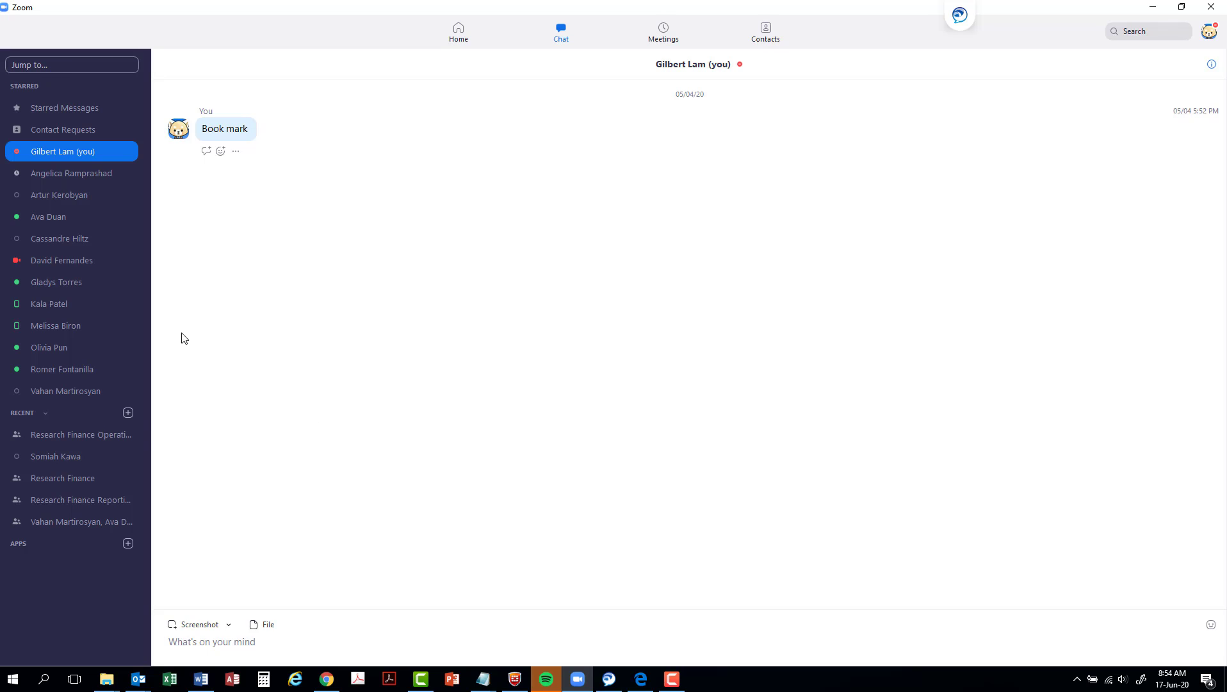
pyautogui.click(128, 456)
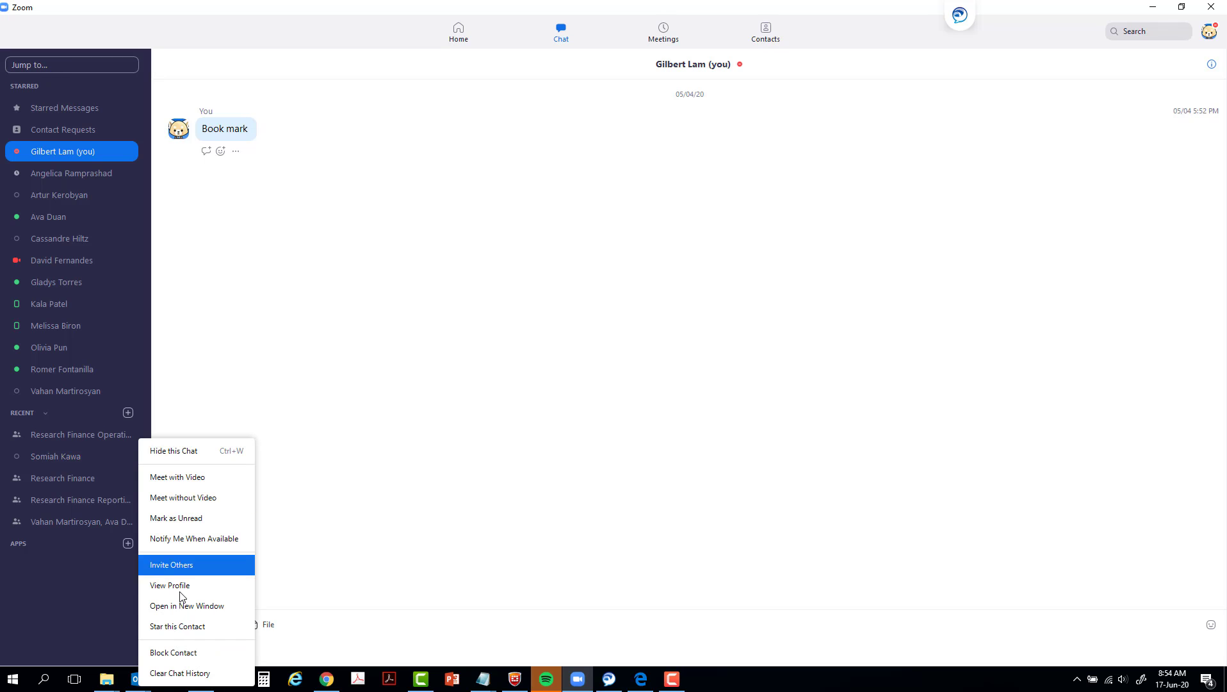
pyautogui.click(181, 629)
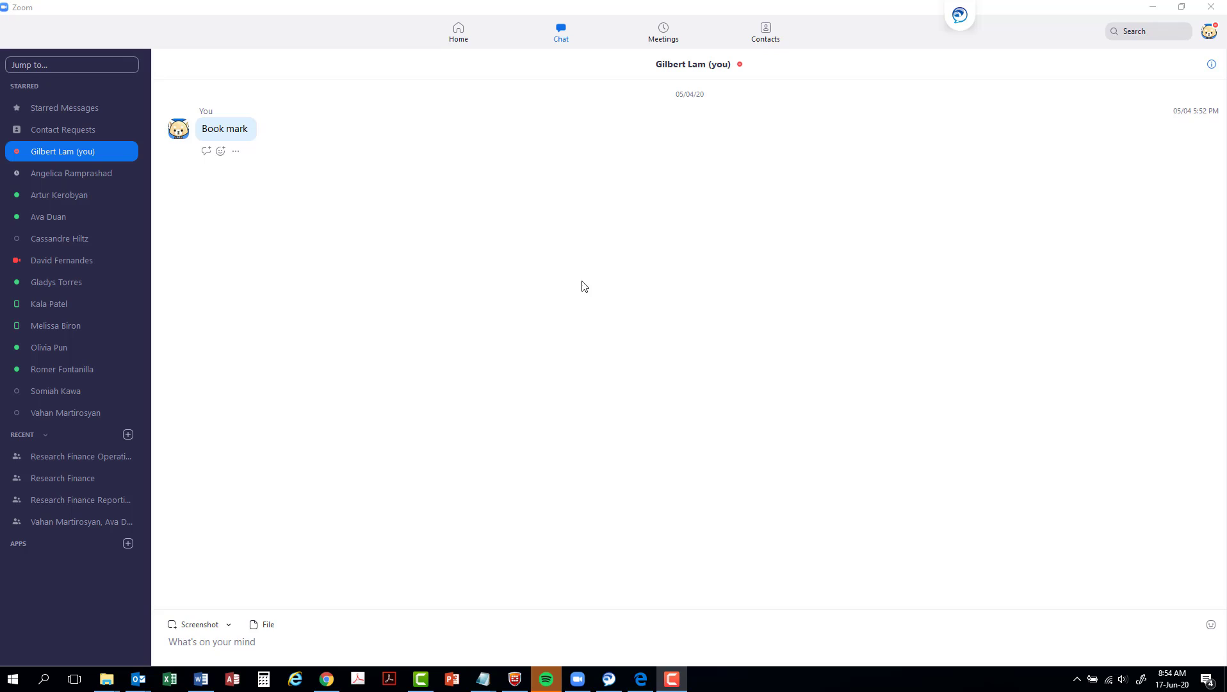
pyautogui.moveTo(25, 204)
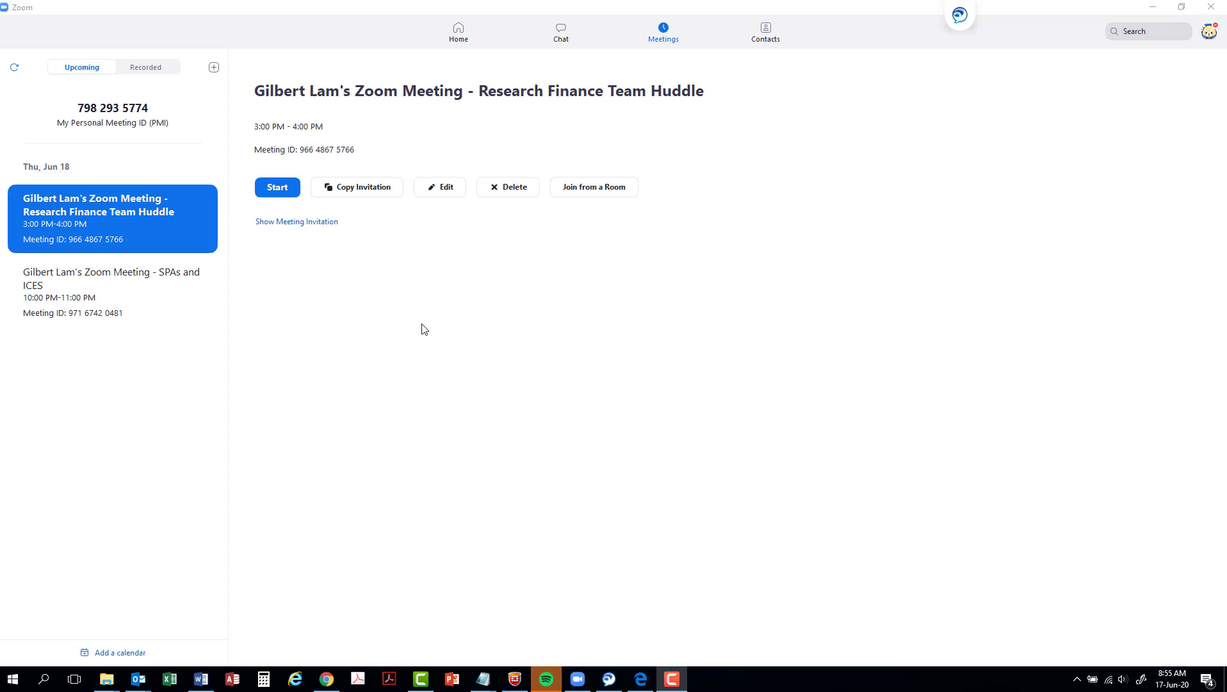
# - Go to the Contacts section and view the account's My Profile web page, closing the browser when done
pyautogui.click(764, 33)
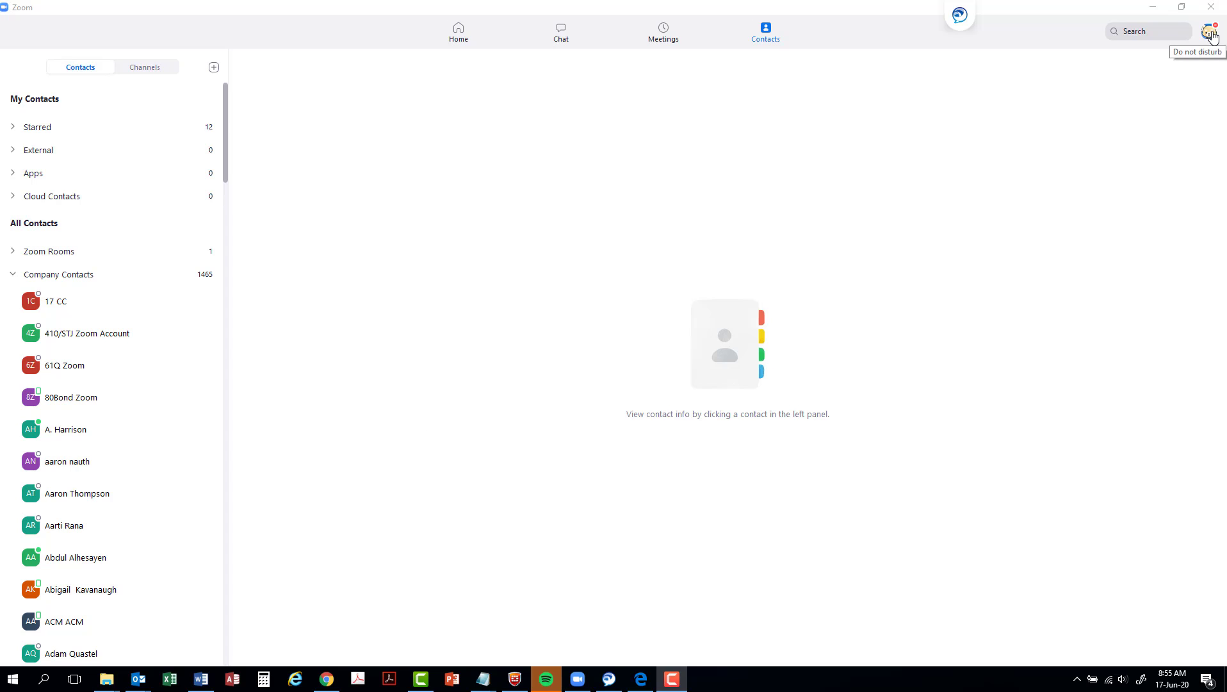
pyautogui.click(1212, 33)
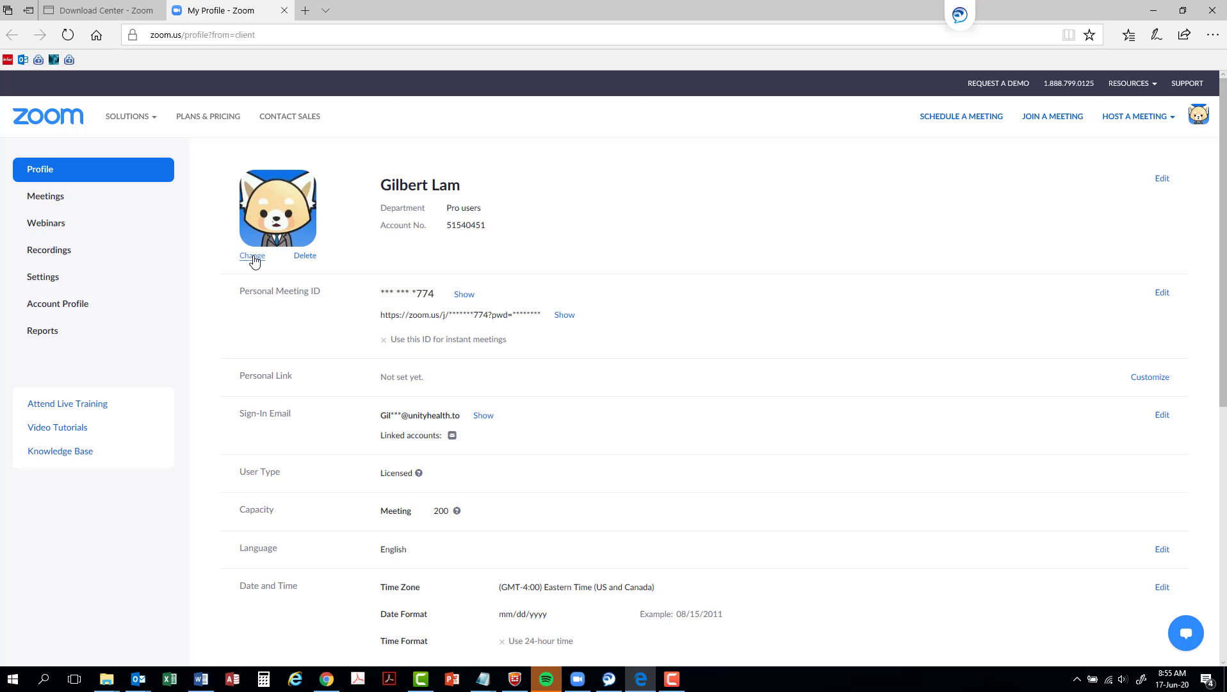
pyautogui.click(1209, 6)
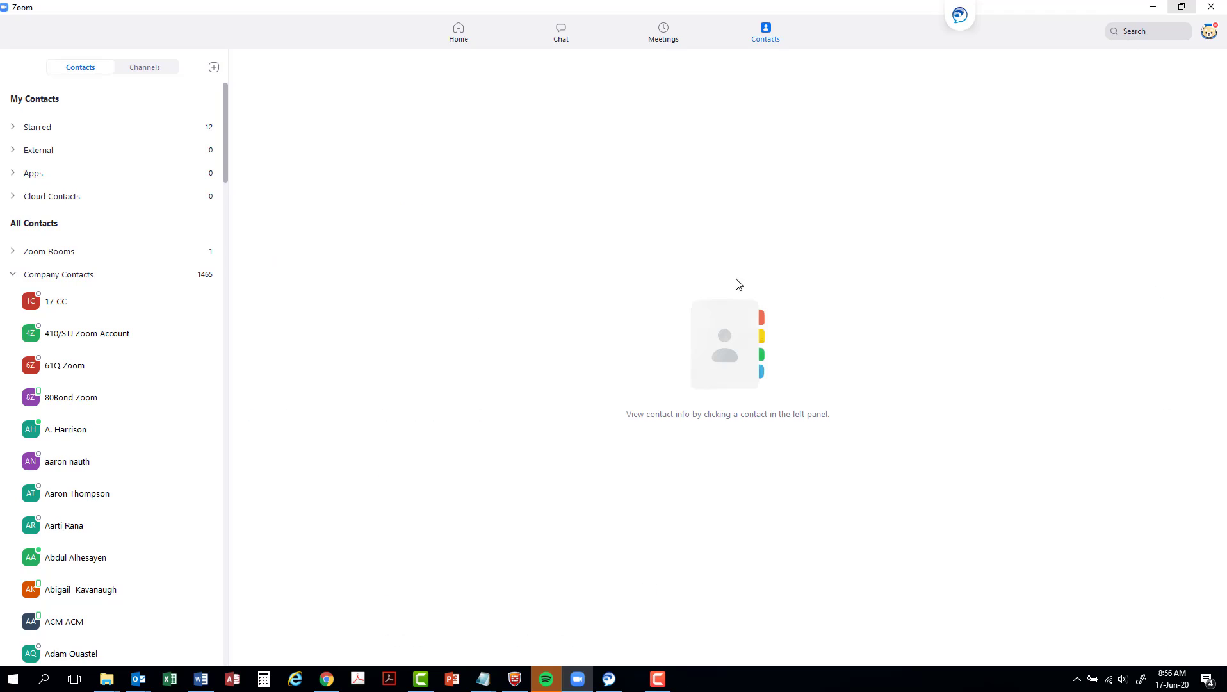
# - In the Virtual Background settings, preview the bridge, Beach and building images, and choose the weather forecast map as background
pyautogui.click(1209, 31)
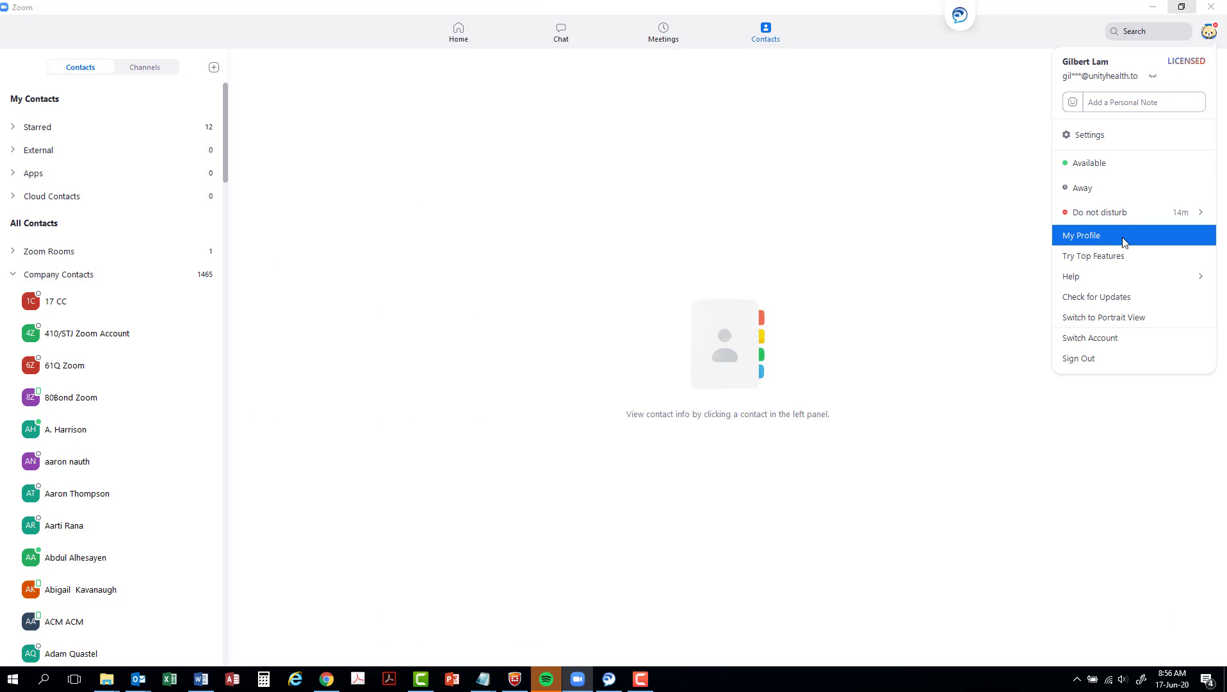
pyautogui.click(1112, 135)
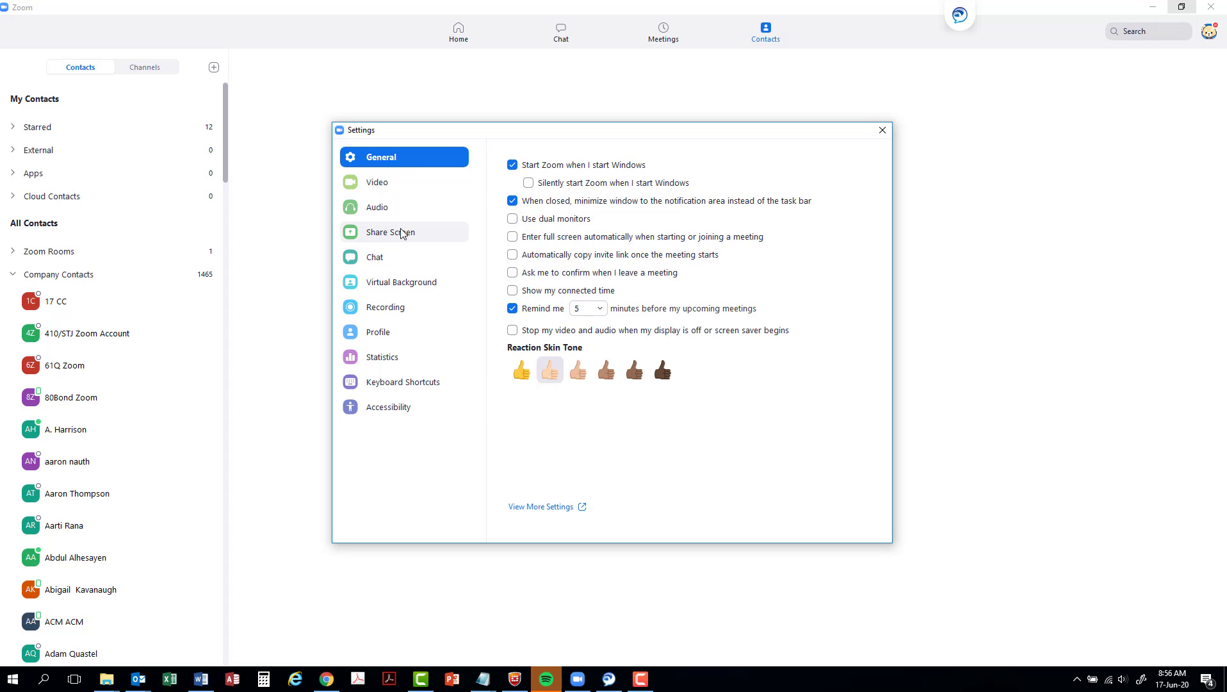
pyautogui.click(404, 282)
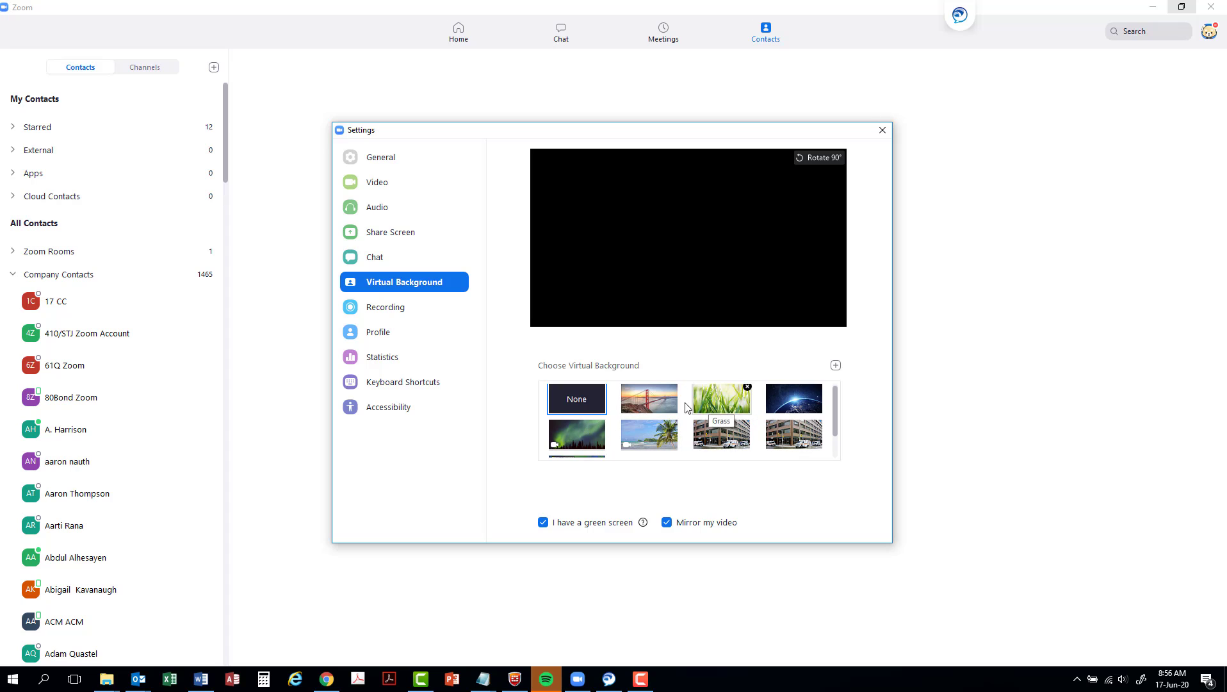
pyautogui.click(650, 402)
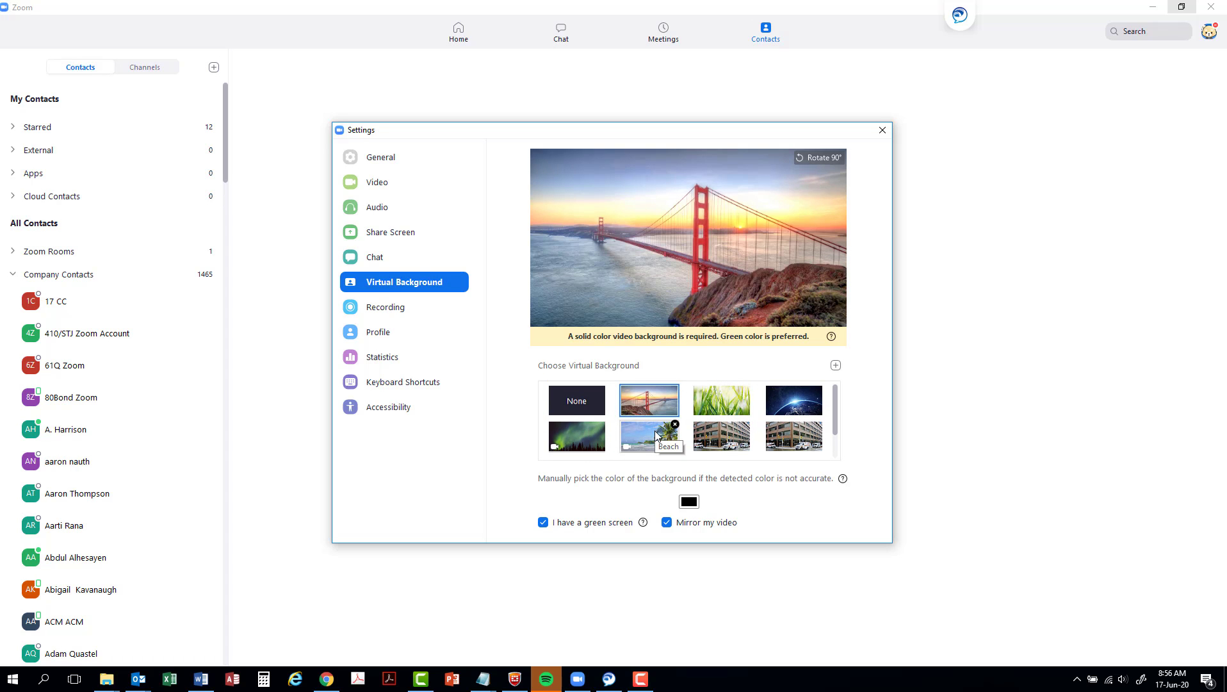
pyautogui.click(654, 434)
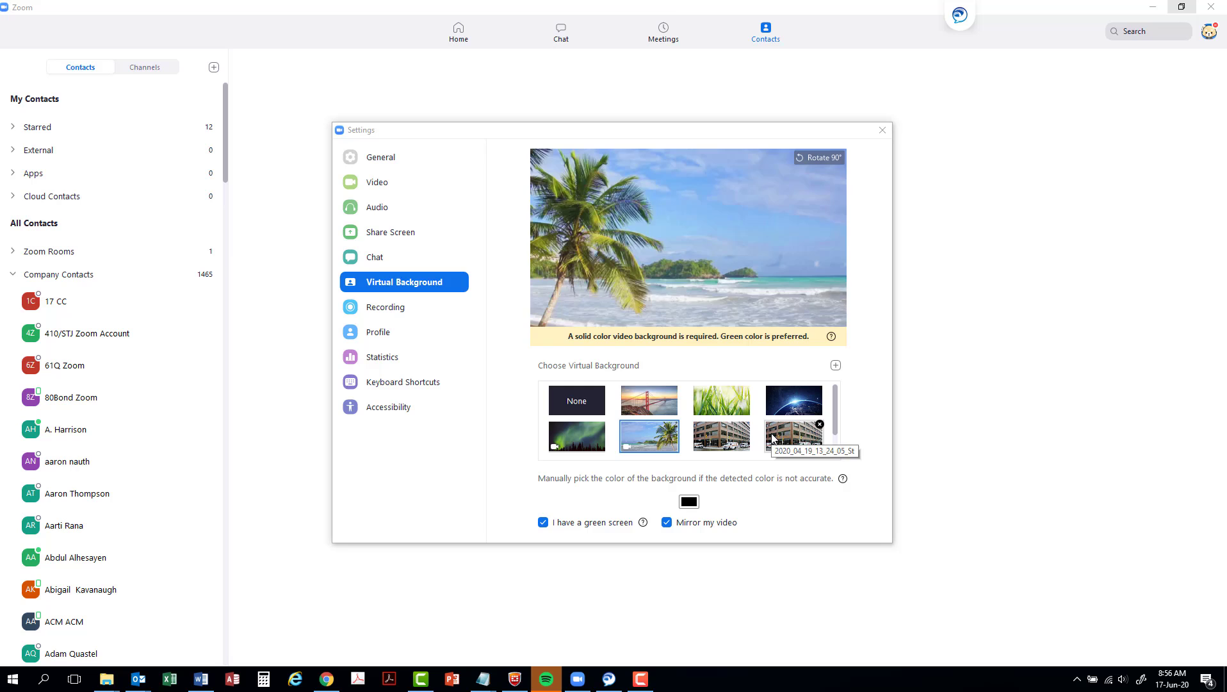
pyautogui.scroll(-1, 772, 438)
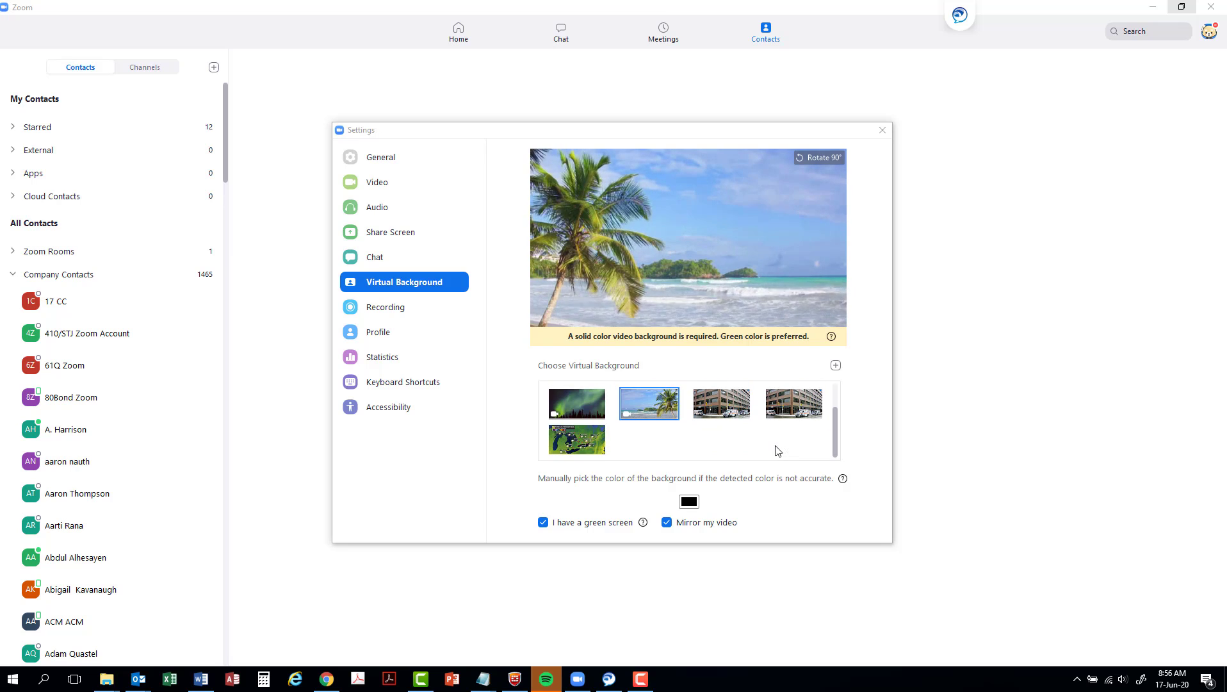
pyautogui.click(796, 408)
pyautogui.click(576, 439)
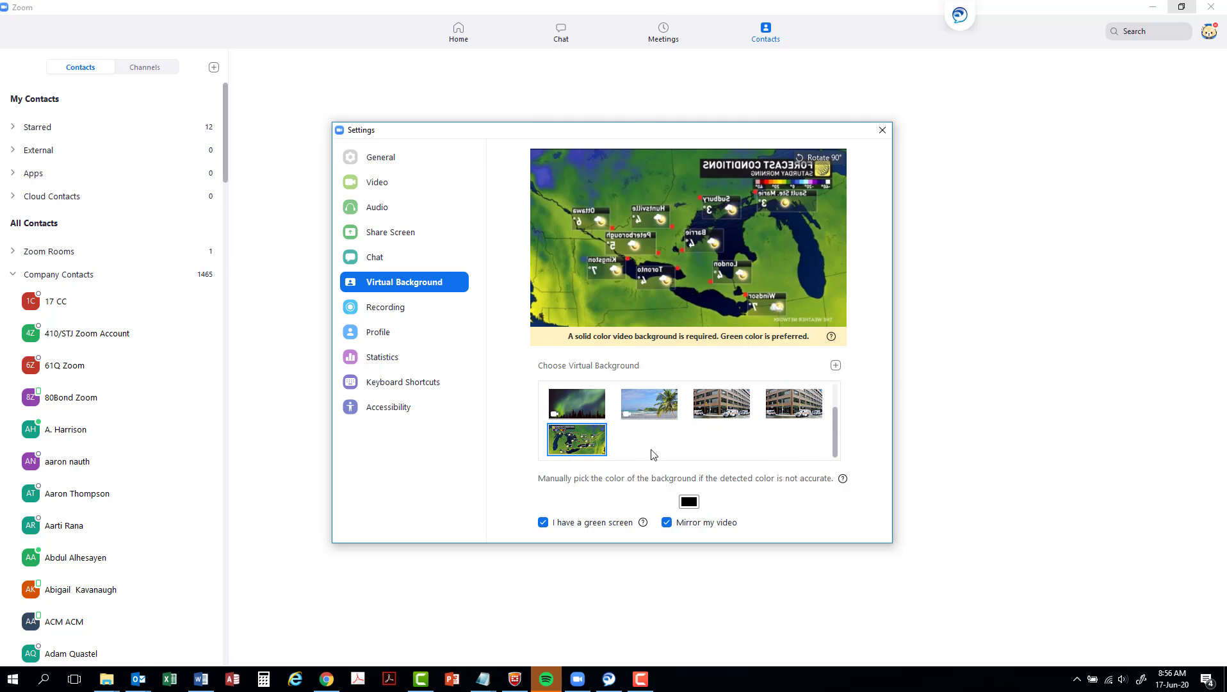